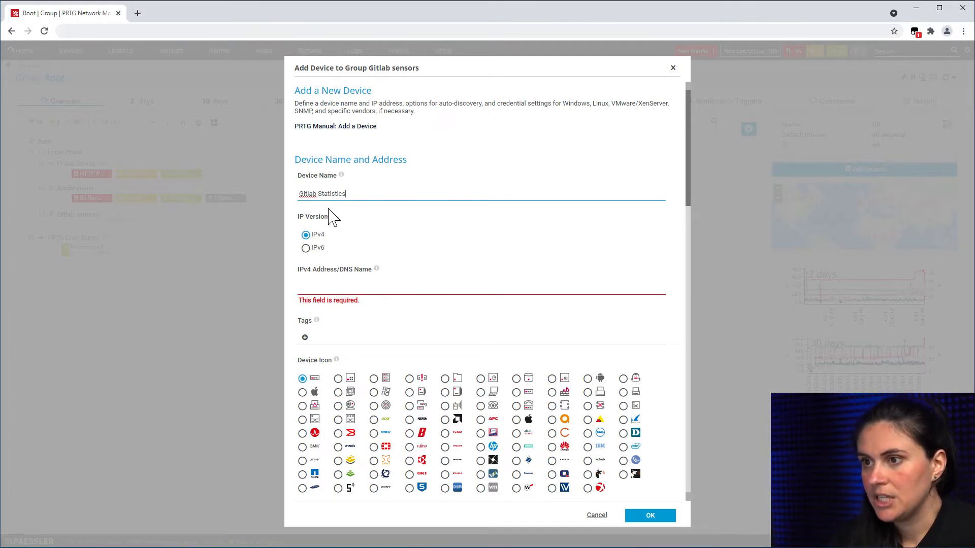
- Set the new device's IPv4 address/DNS name to localhost and turn off inheritance of its REST API credentials
{"action": "left_click", "coordinate": [324, 290]}
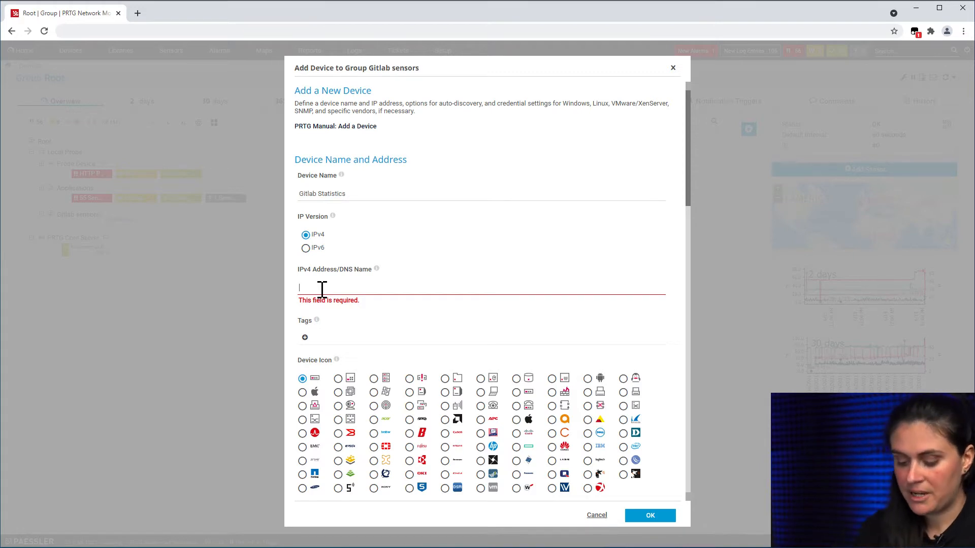
{"action": "type", "text": "localhost"}
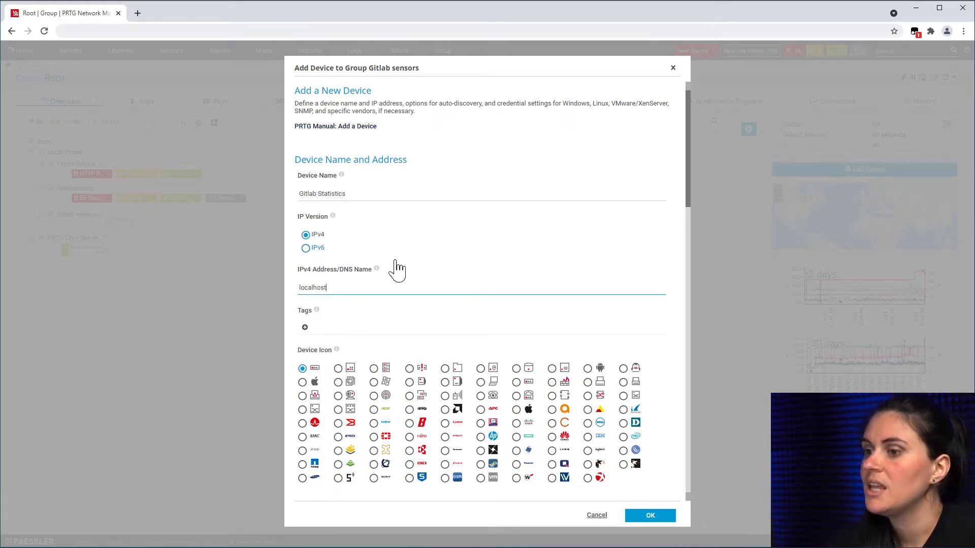
{"action": "scroll", "coordinate": [616, 258], "scroll_direction": "down", "scroll_amount": 15}
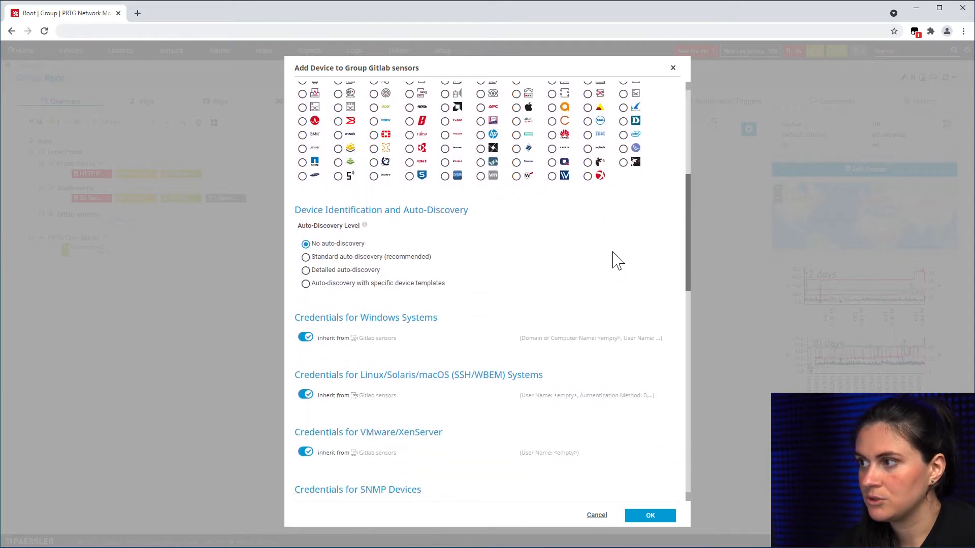
{"action": "scroll", "coordinate": [500, 366], "scroll_direction": "down", "scroll_amount": 4}
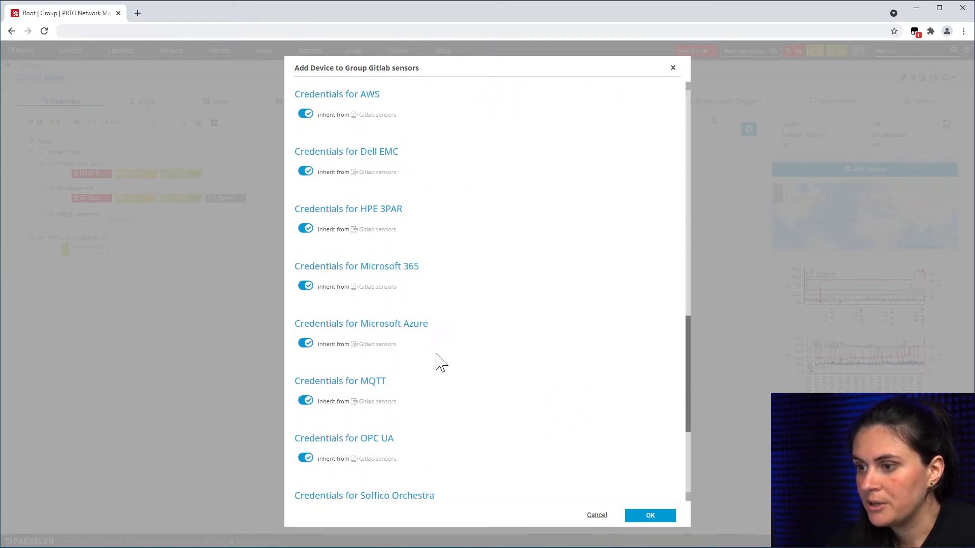
{"action": "scroll", "coordinate": [513, 456], "scroll_direction": "down", "scroll_amount": 2}
{"action": "scroll", "coordinate": [513, 455], "scroll_direction": "down", "scroll_amount": 2}
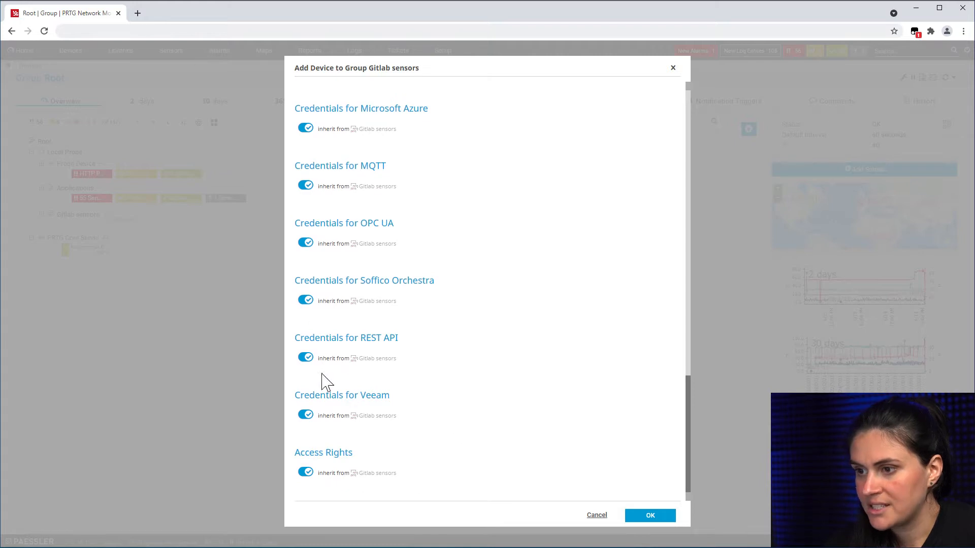
{"action": "left_click", "coordinate": [306, 358]}
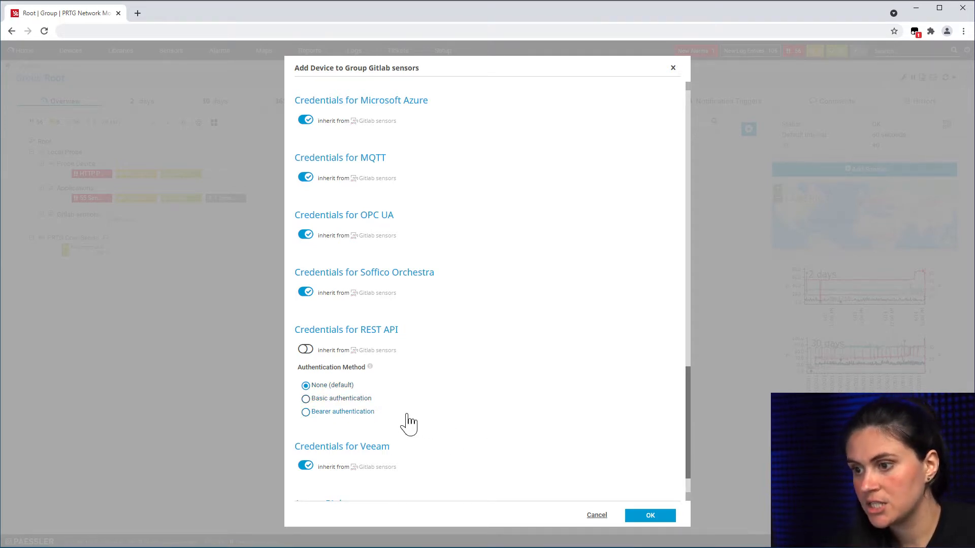
- Choose bearer authentication for the REST API credentials, paste the bearer token, and create the device
{"action": "left_click", "coordinate": [341, 399]}
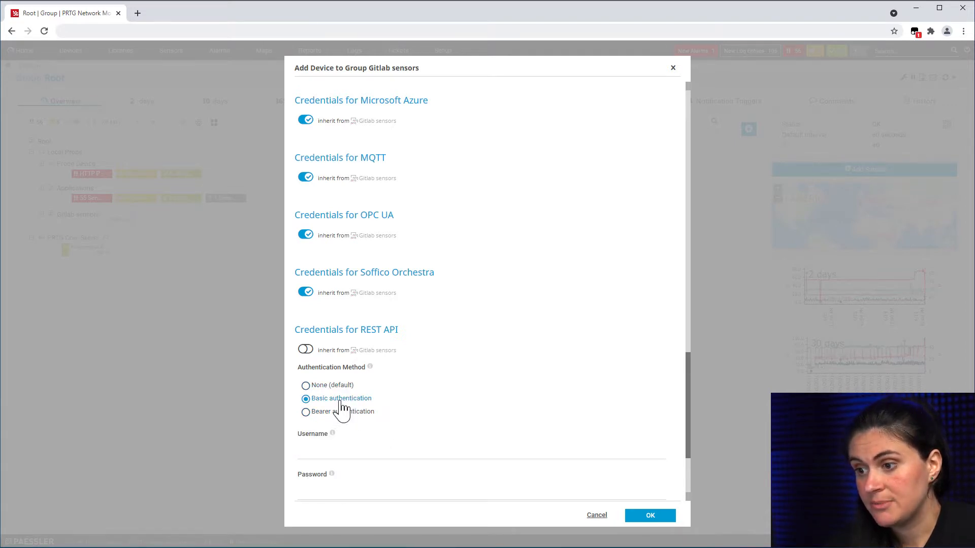
{"action": "scroll", "coordinate": [460, 396], "scroll_direction": "down", "scroll_amount": 3}
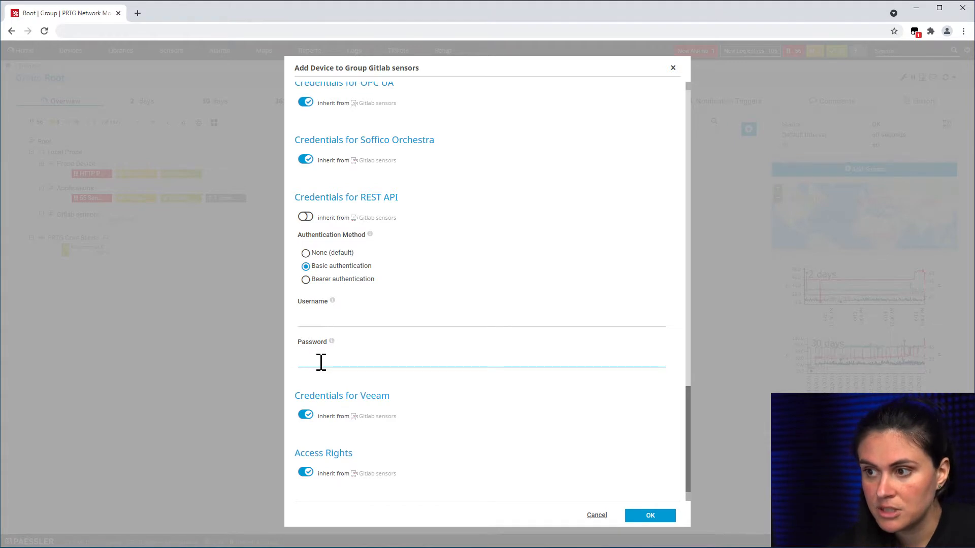
{"action": "left_click", "coordinate": [340, 280]}
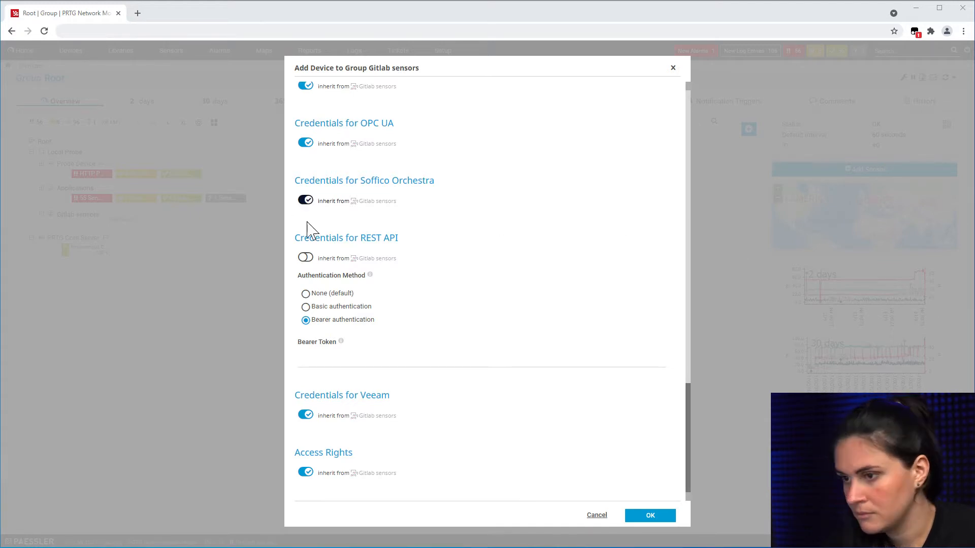
{"action": "right_click", "coordinate": [337, 359]}
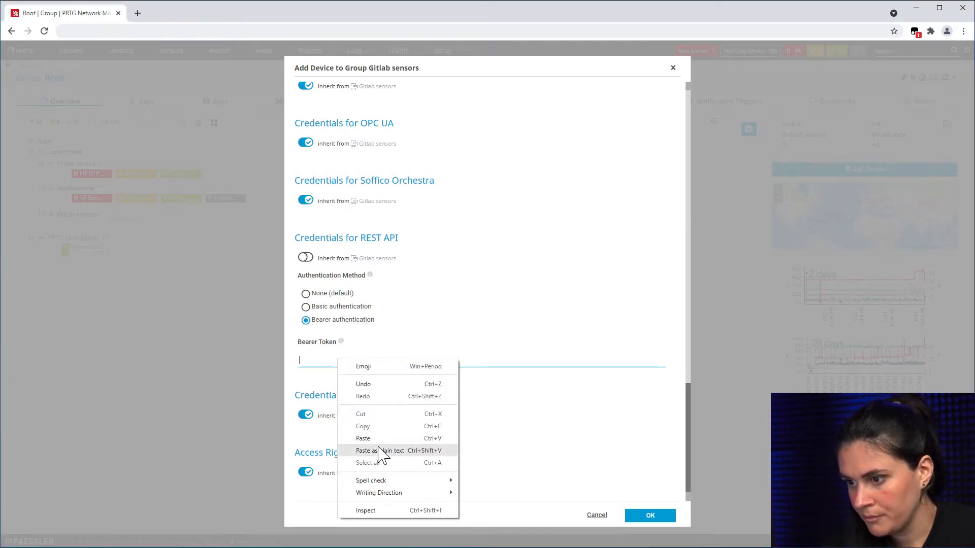
{"action": "left_click", "coordinate": [381, 448]}
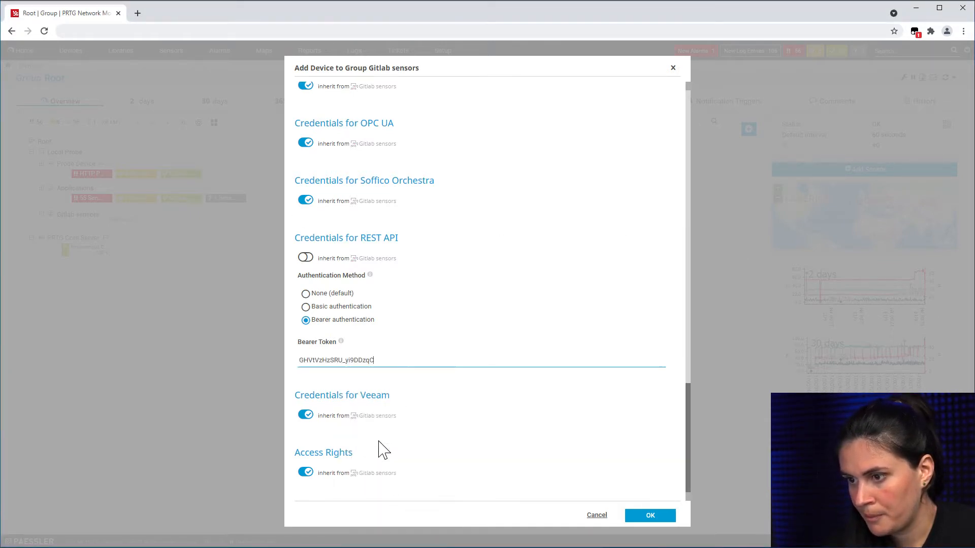
{"action": "left_click", "coordinate": [662, 522]}
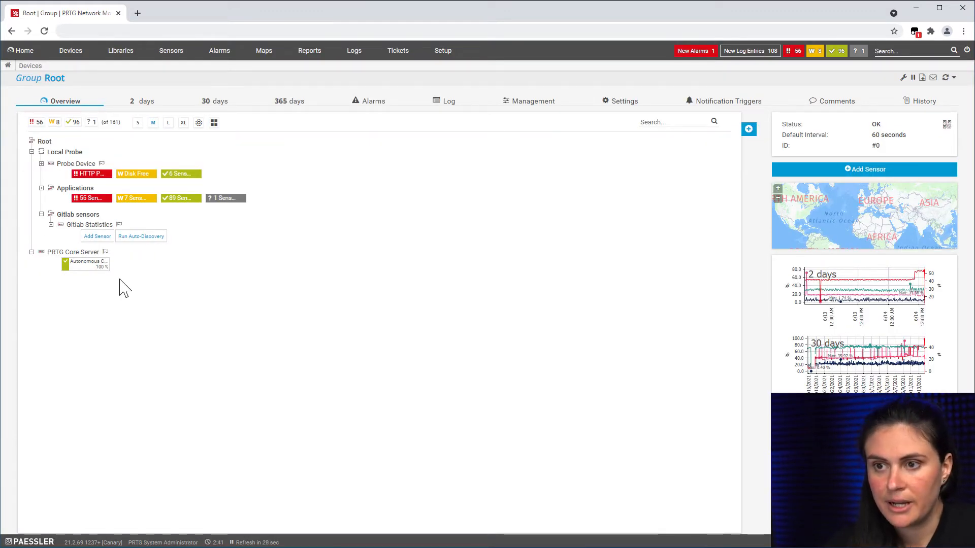
- Add a sensor to the Gitlab Statistics device, searching for and choosing the REST Custom v2 sensor type
{"action": "left_click", "coordinate": [97, 237]}
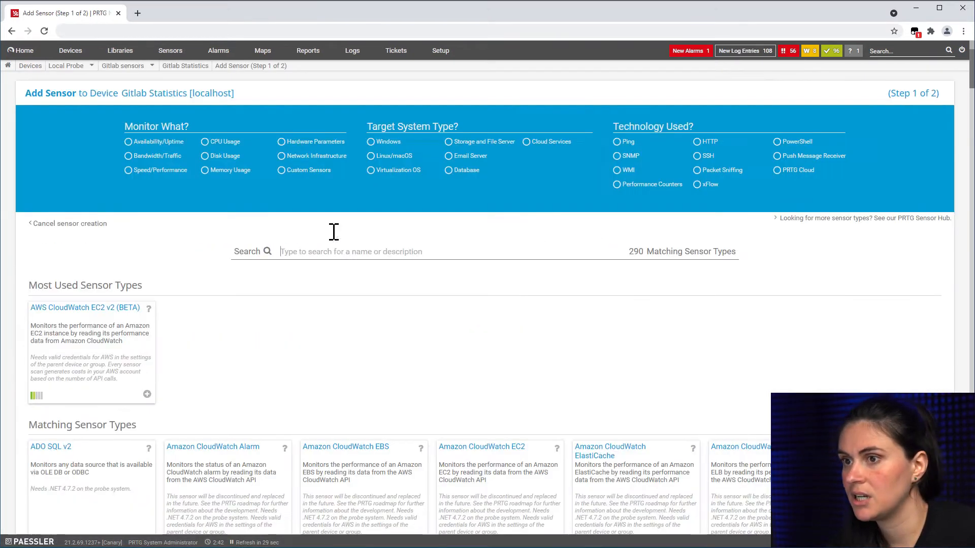
{"action": "left_click", "coordinate": [330, 252]}
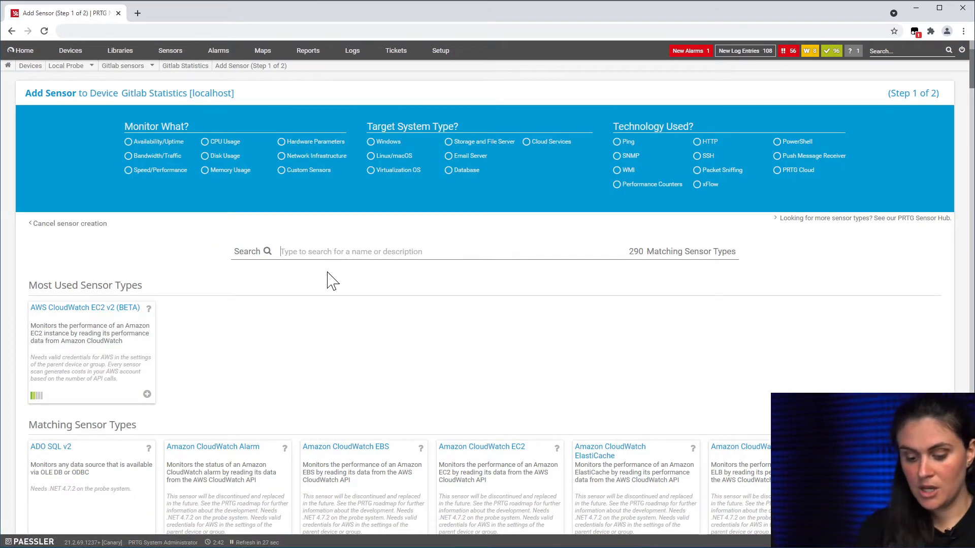
{"action": "type", "text": "REST Cu"}
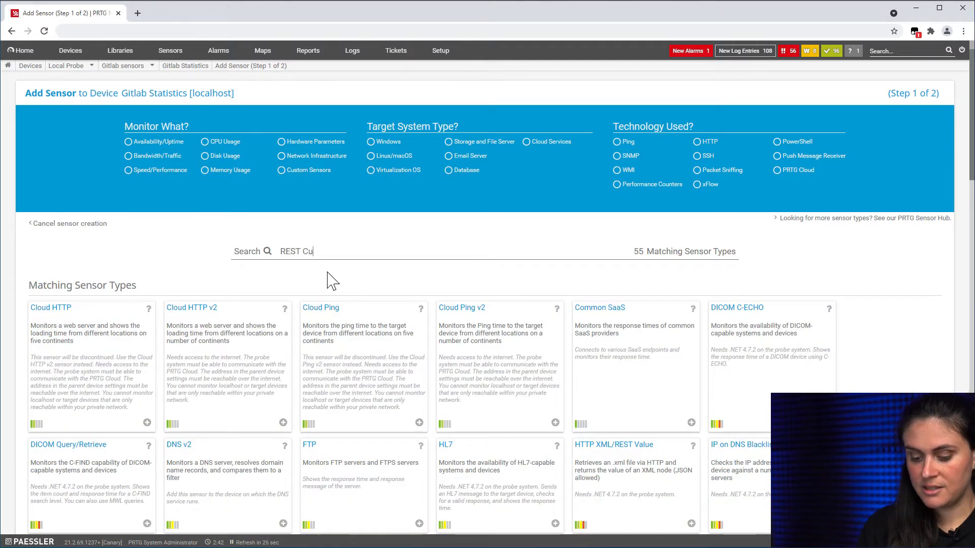
{"action": "type", "text": "stom v2"}
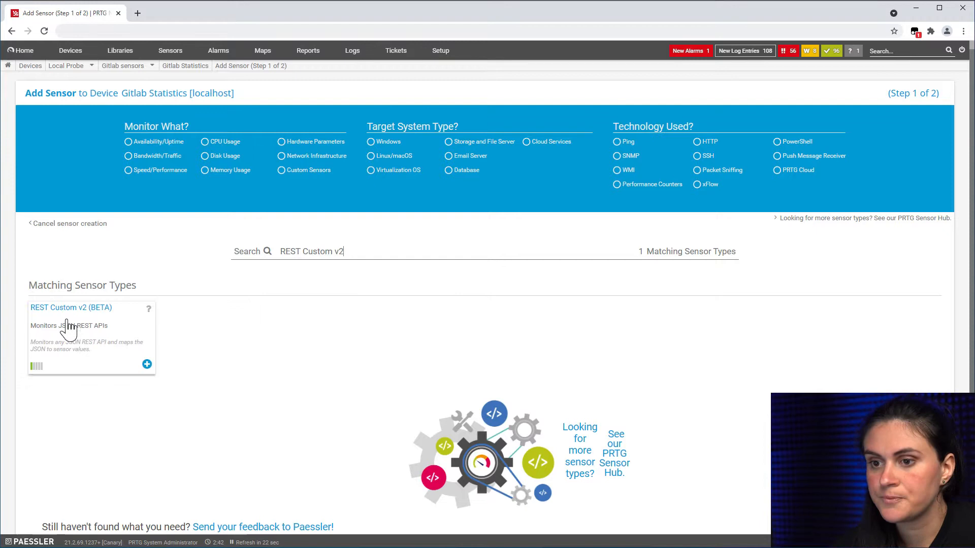
{"action": "left_click", "coordinate": [70, 328]}
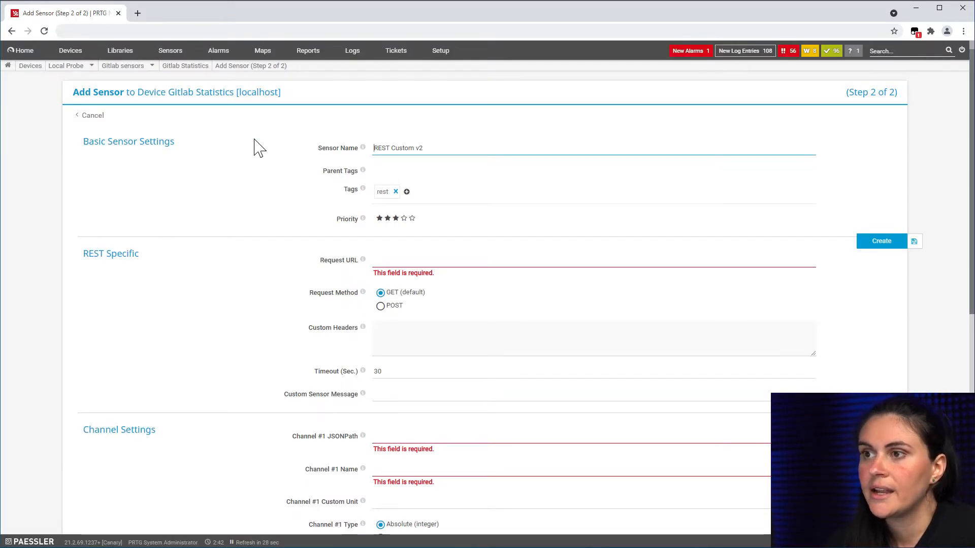
- Name the sensor Gitlab Statistics and paste the API address as its request URL
{"action": "left_click_drag", "start_coordinate": [447, 149], "coordinate": [359, 147]}
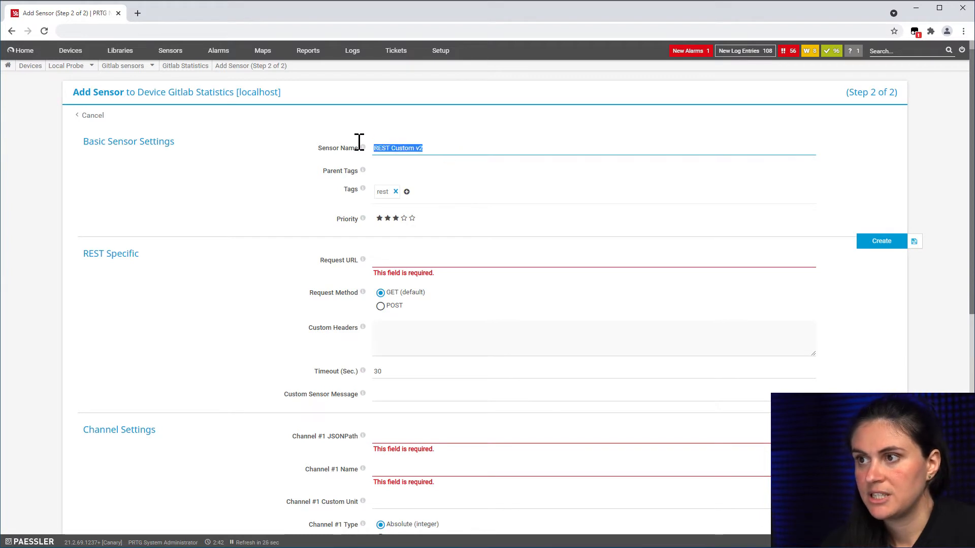
{"action": "type", "text": "Gi"}
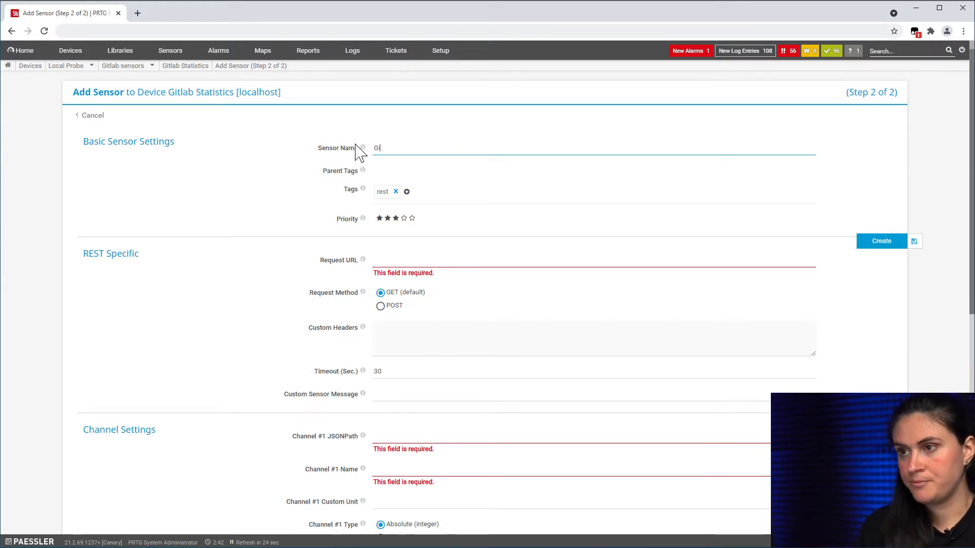
{"action": "type", "text": "tlab S"}
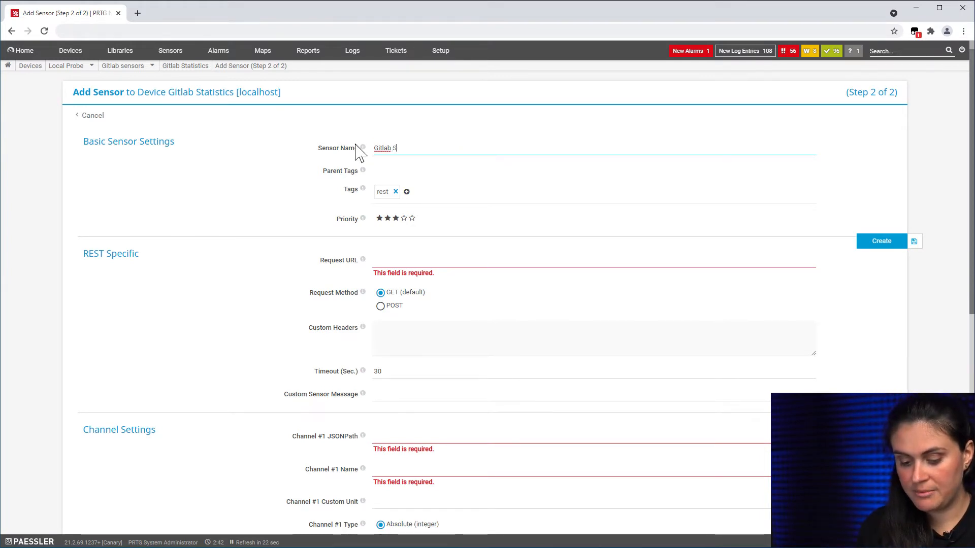
{"action": "type", "text": "tatistics"}
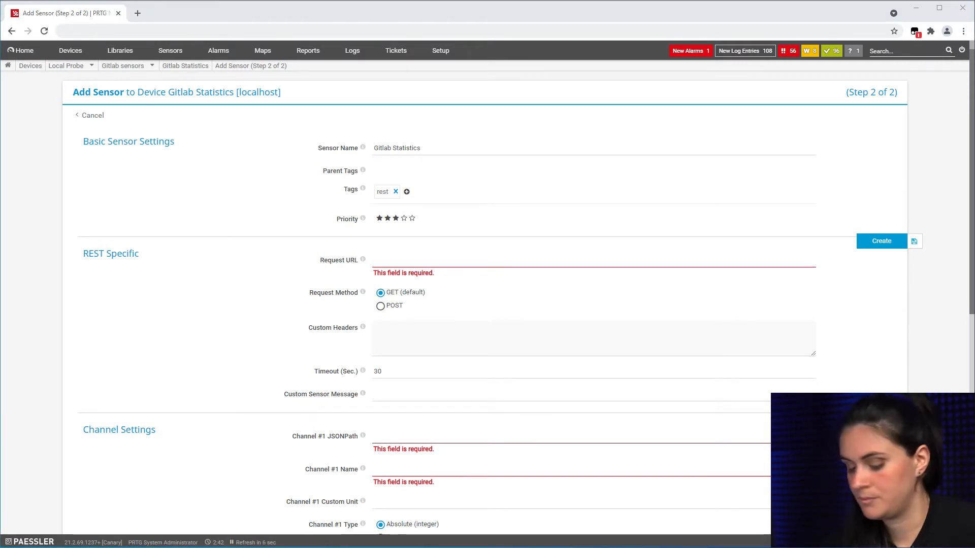
{"action": "left_click", "coordinate": [444, 264]}
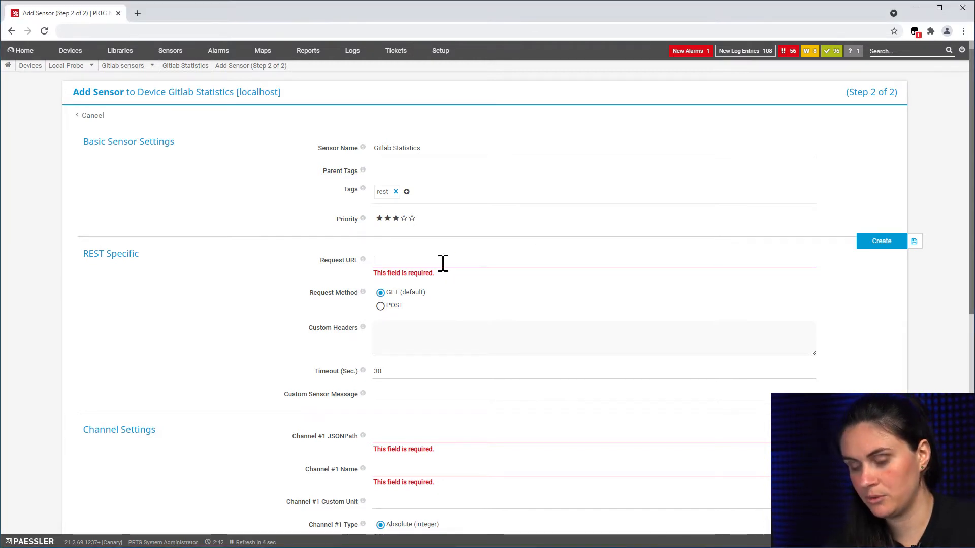
{"action": "key", "text": "ctrl+v"}
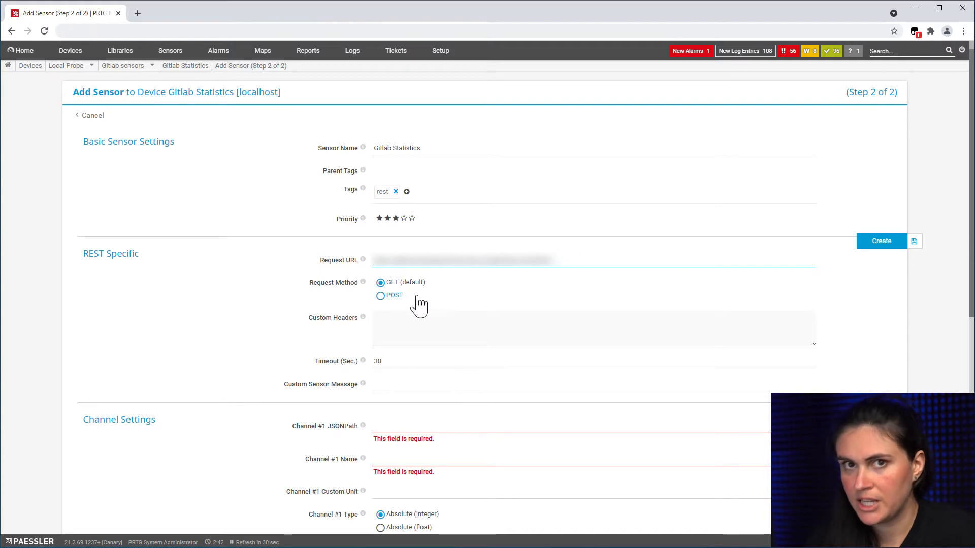
- Switch the request method to POST to view its body field, and return it to GET
{"action": "left_click", "coordinate": [389, 298]}
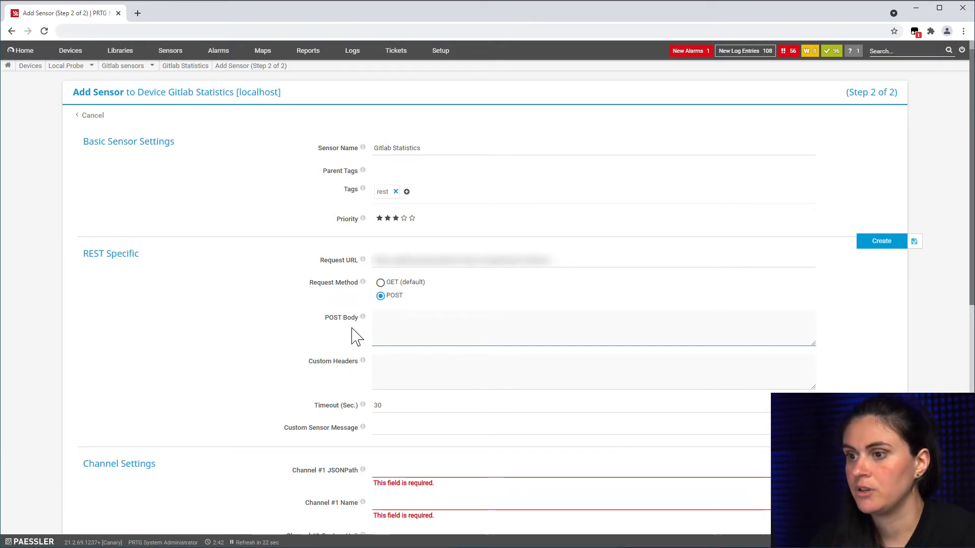
{"action": "left_click", "coordinate": [391, 289]}
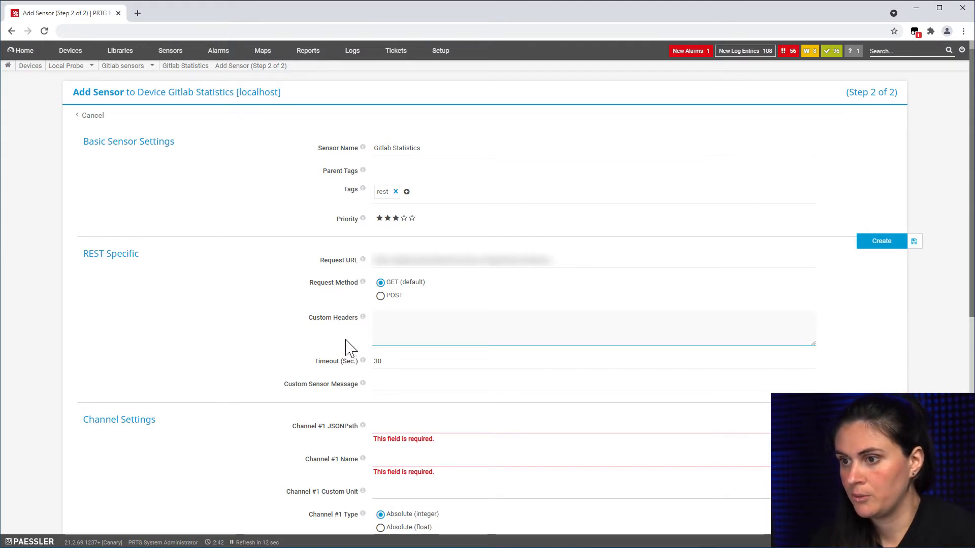
- Paste a PRIVATE-TOKEN header containing the access token into the custom headers and highlight its name and value
{"action": "left_click", "coordinate": [381, 321]}
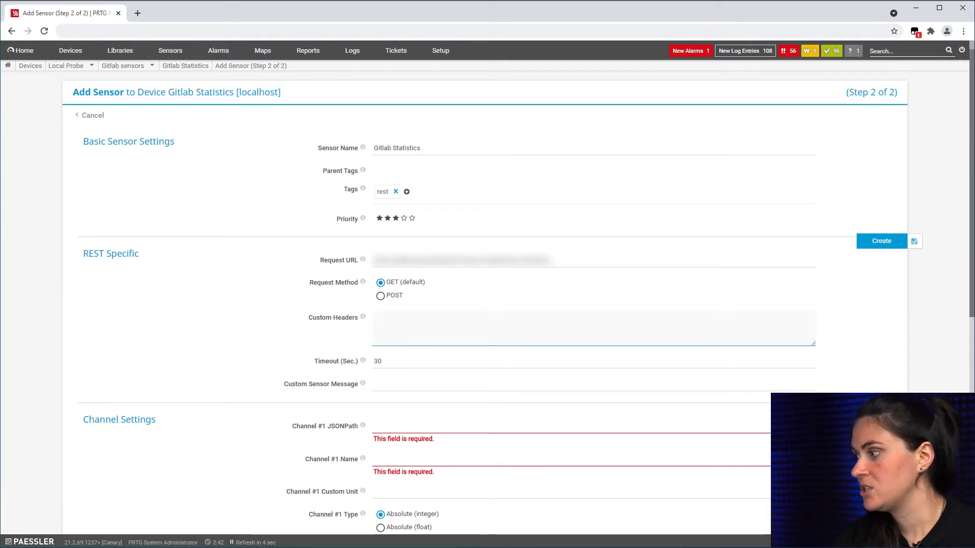
{"action": "key", "text": "alt+Tab"}
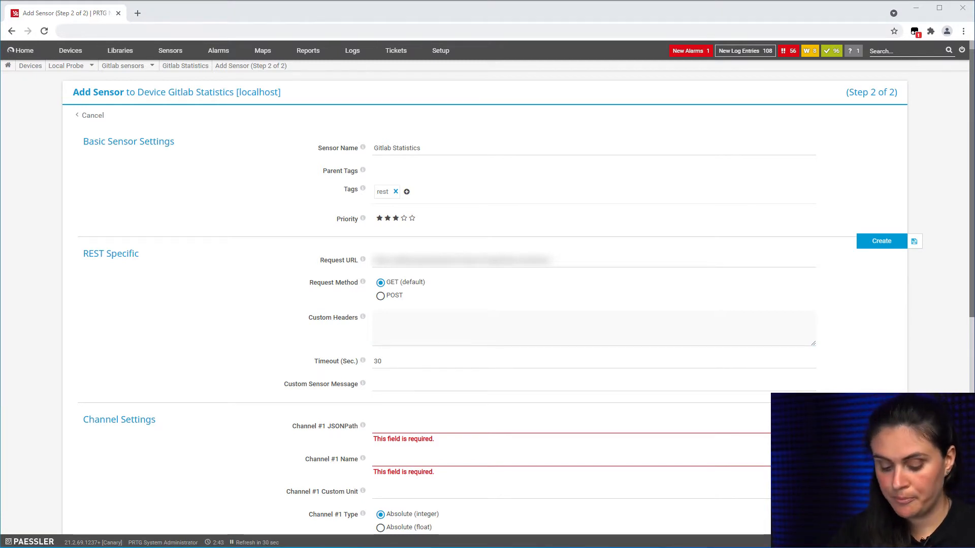
{"action": "left_click", "coordinate": [421, 317]}
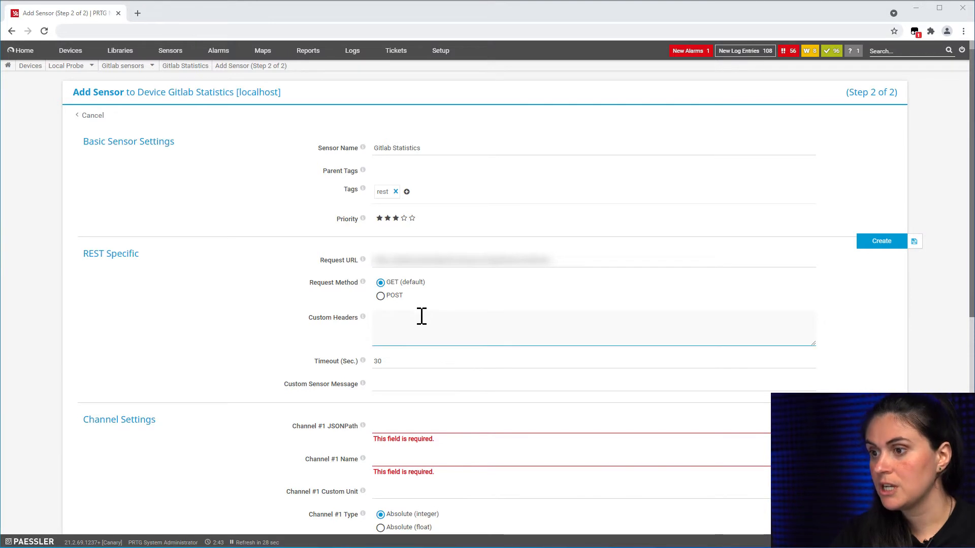
{"action": "key", "text": "ctrl+v"}
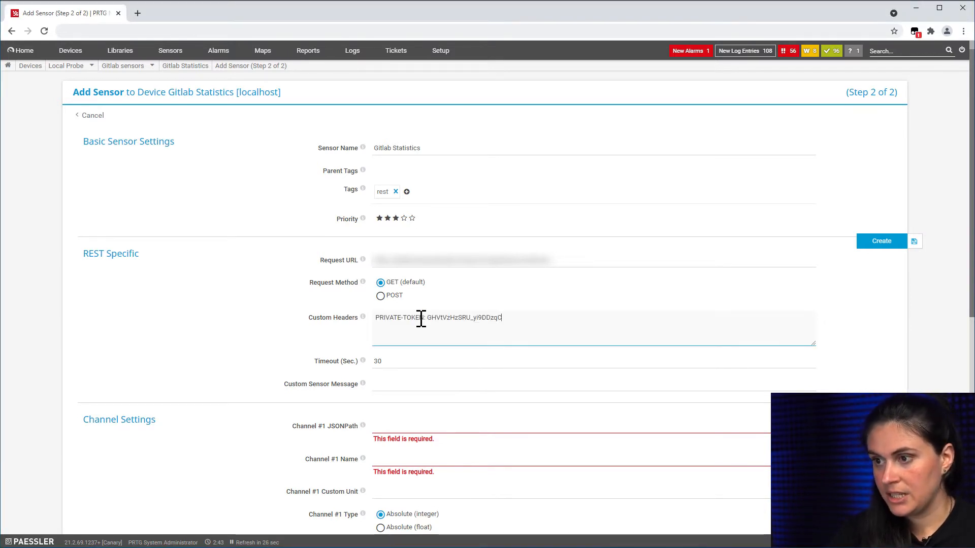
{"action": "left_click_drag", "start_coordinate": [421, 318], "coordinate": [374, 318]}
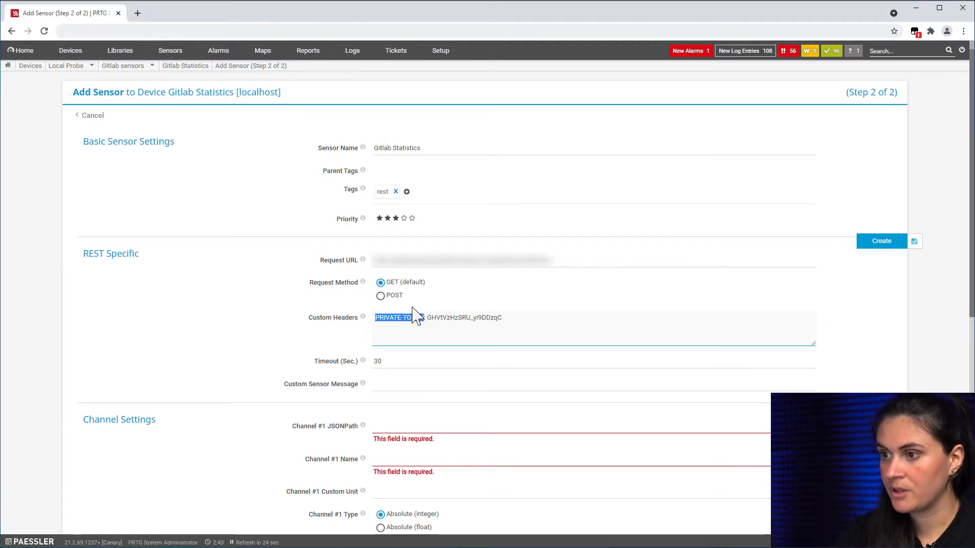
{"action": "left_click", "coordinate": [429, 318]}
{"action": "left_click_drag", "start_coordinate": [511, 318], "coordinate": [428, 322]}
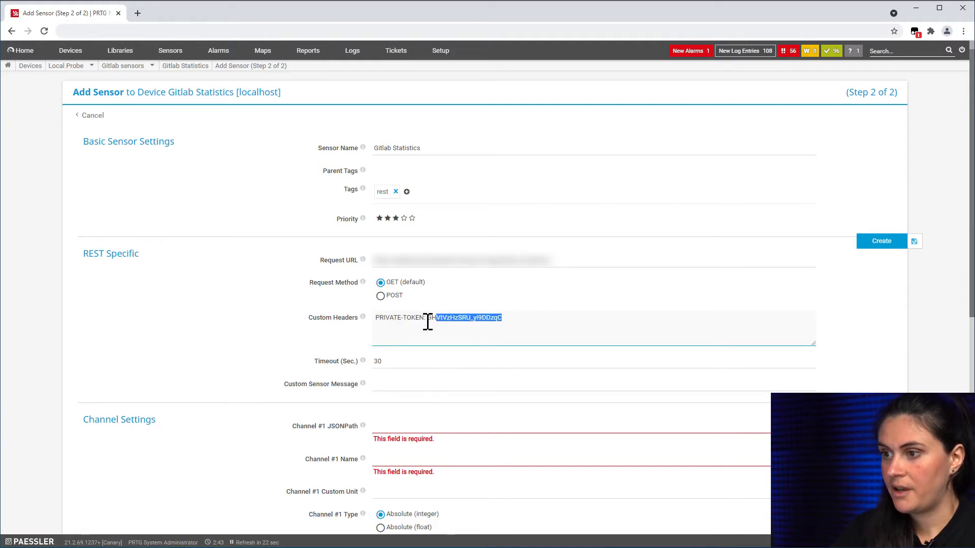
{"action": "left_click", "coordinate": [504, 331]}
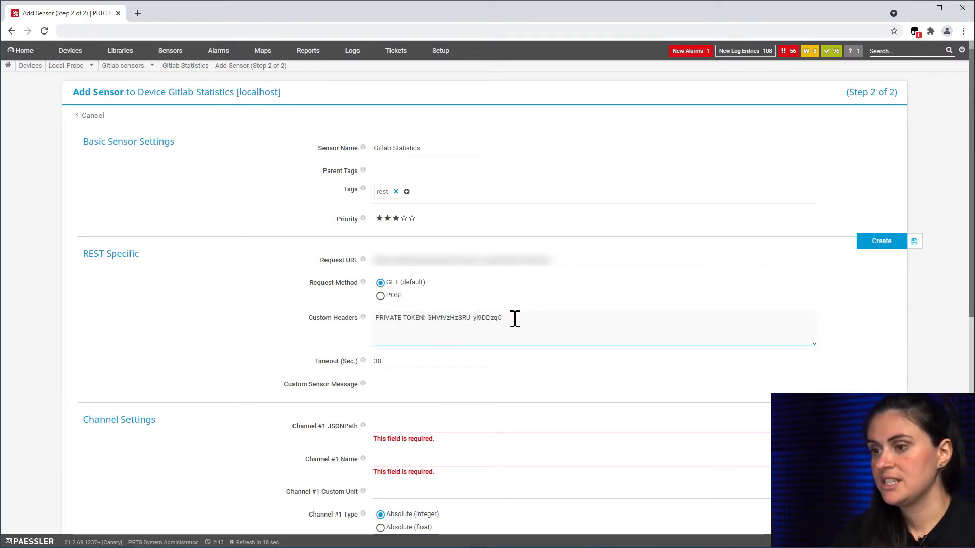
- Delete the entire PRIVATE-TOKEN entry from the custom headers
{"action": "left_click_drag", "start_coordinate": [507, 319], "coordinate": [370, 325]}
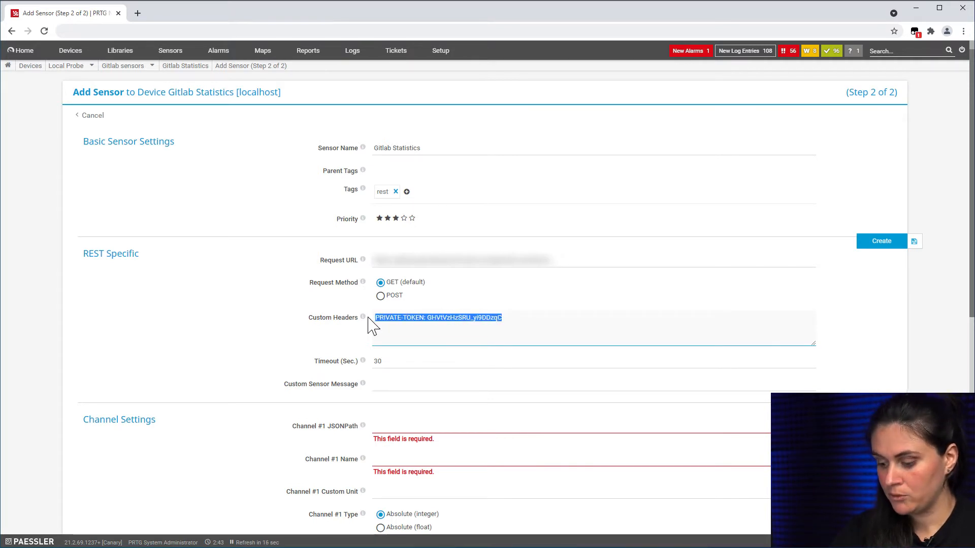
{"action": "key", "text": "BackSpace"}
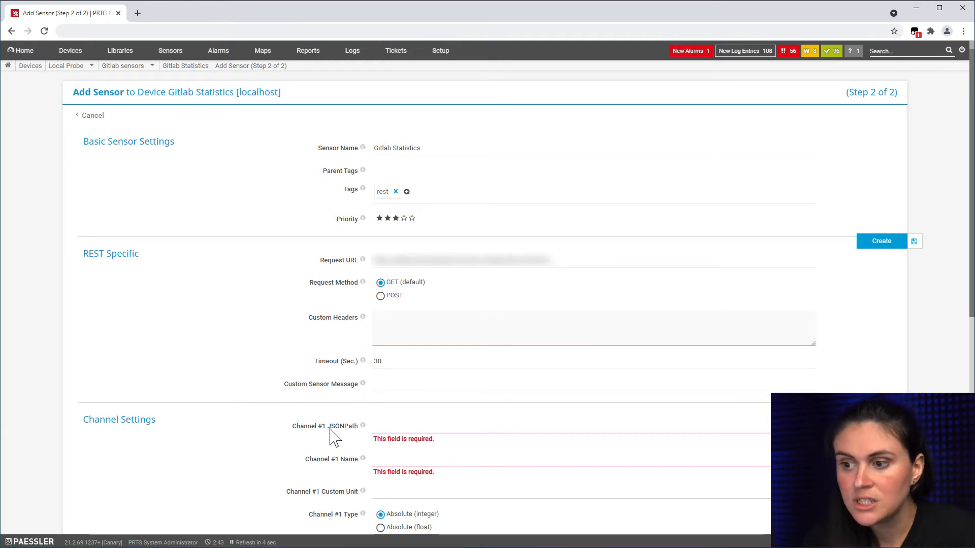
{"action": "left_click", "coordinate": [281, 400]}
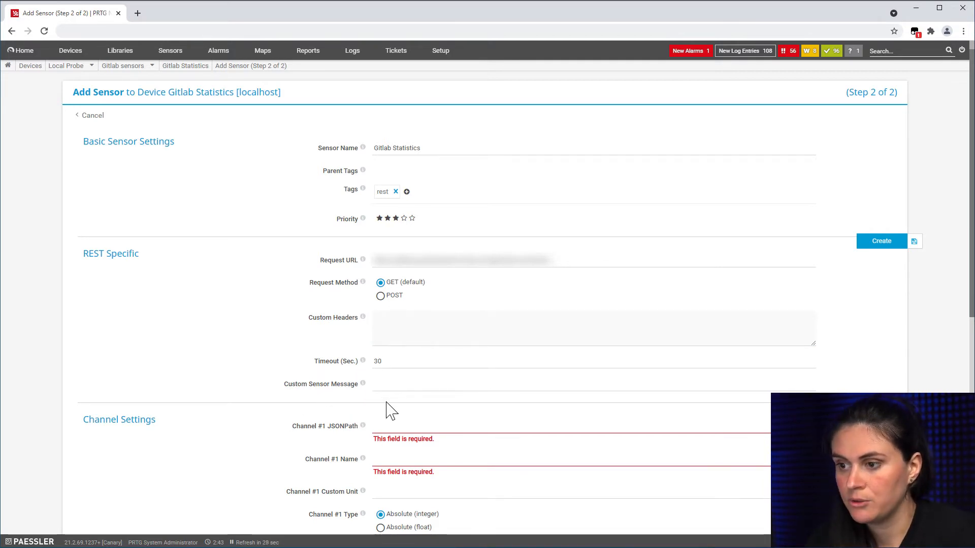
- Switch to Windows PowerShell, examine the JSON fields returned by the curl request, and minimize the window
{"action": "left_click", "coordinate": [371, 387]}
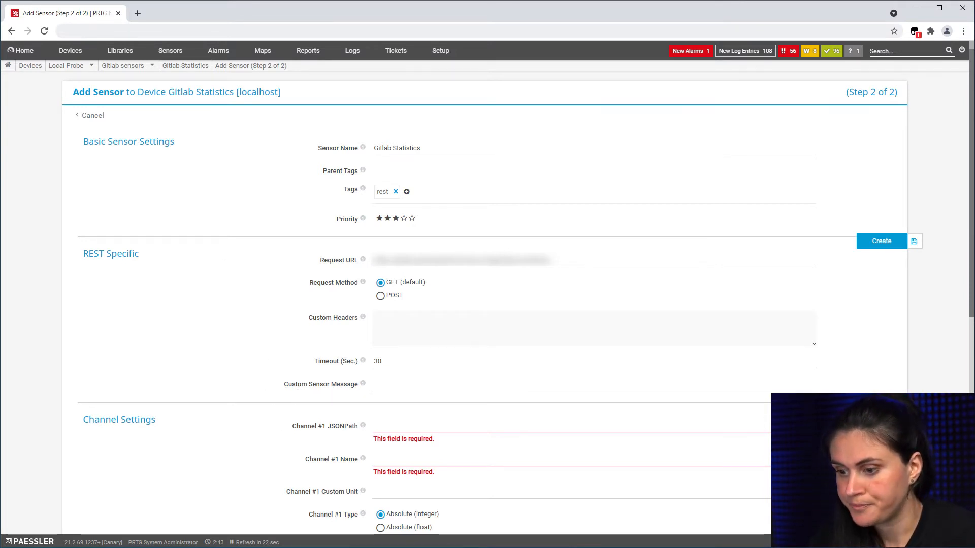
{"action": "key", "text": "alt+Tab"}
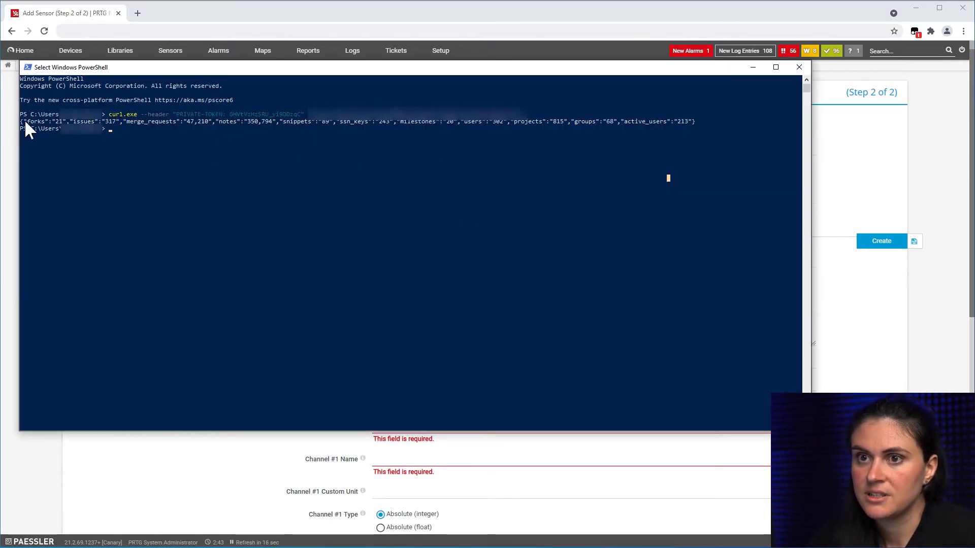
{"action": "left_click_drag", "start_coordinate": [709, 126], "coordinate": [19, 117]}
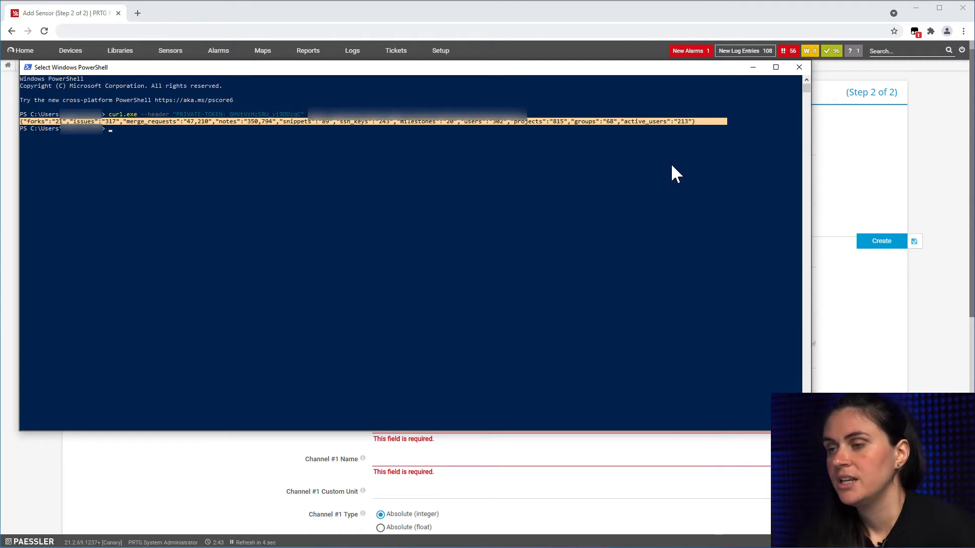
{"action": "left_click", "coordinate": [264, 129]}
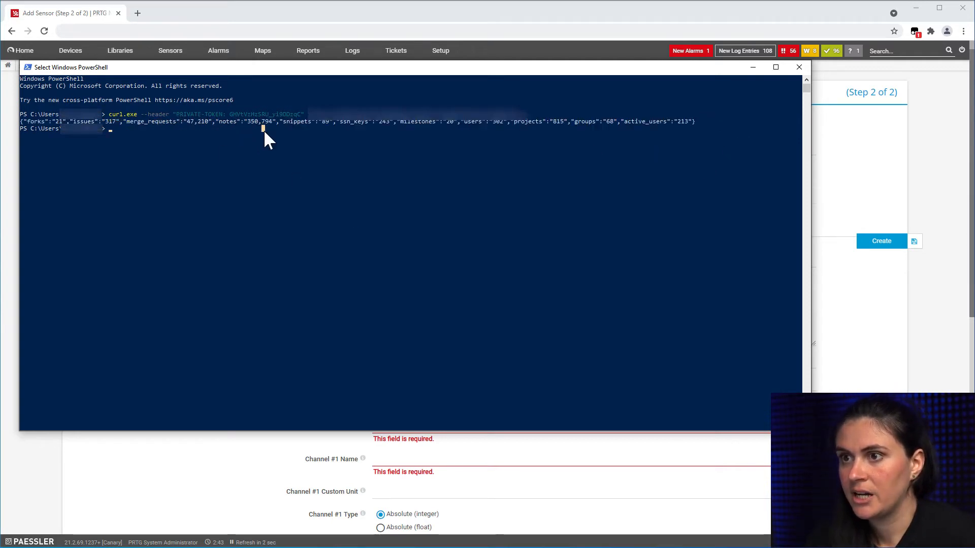
{"action": "left_click", "coordinate": [753, 67]}
- Set the custom sensor message to the JSONPath $.active_users
{"action": "left_click", "coordinate": [380, 384]}
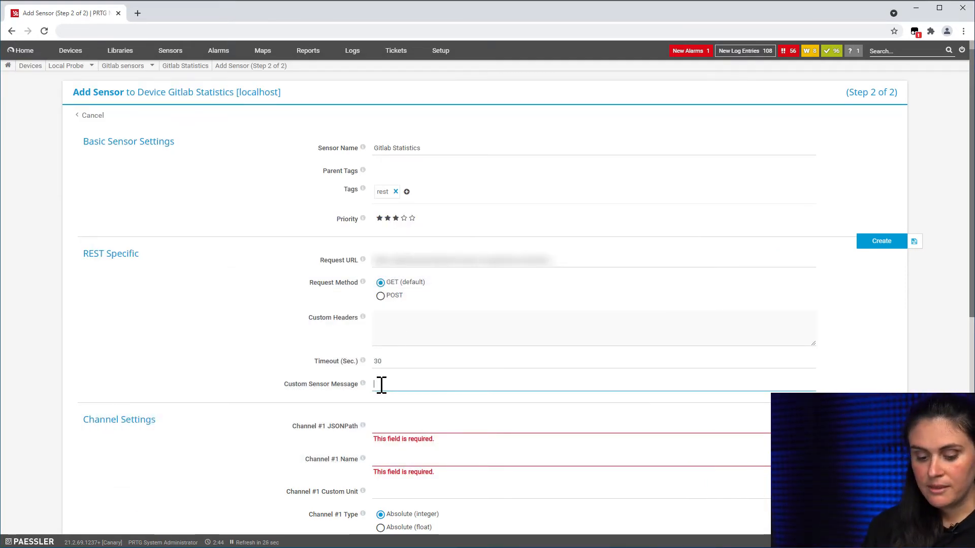
{"action": "type", "text": "$"}
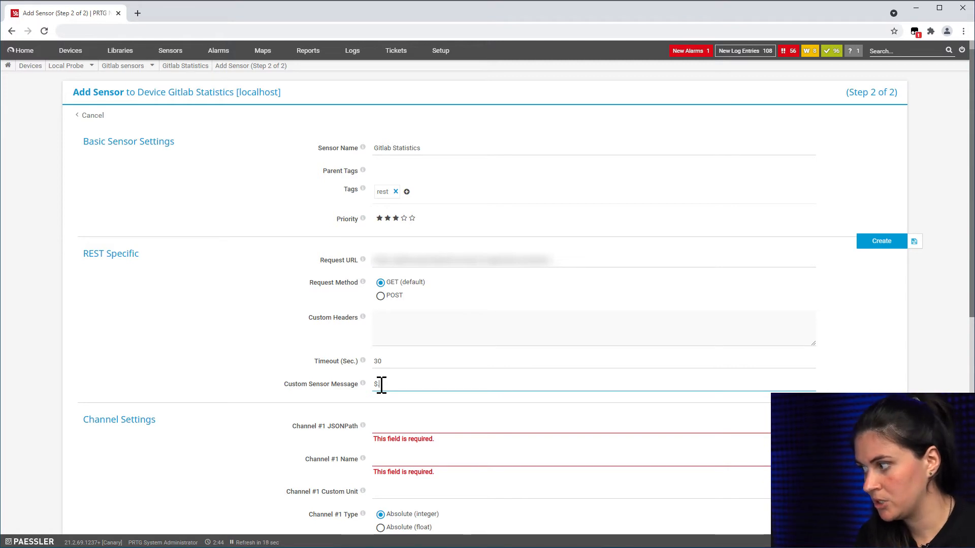
{"action": "type", "text": "."}
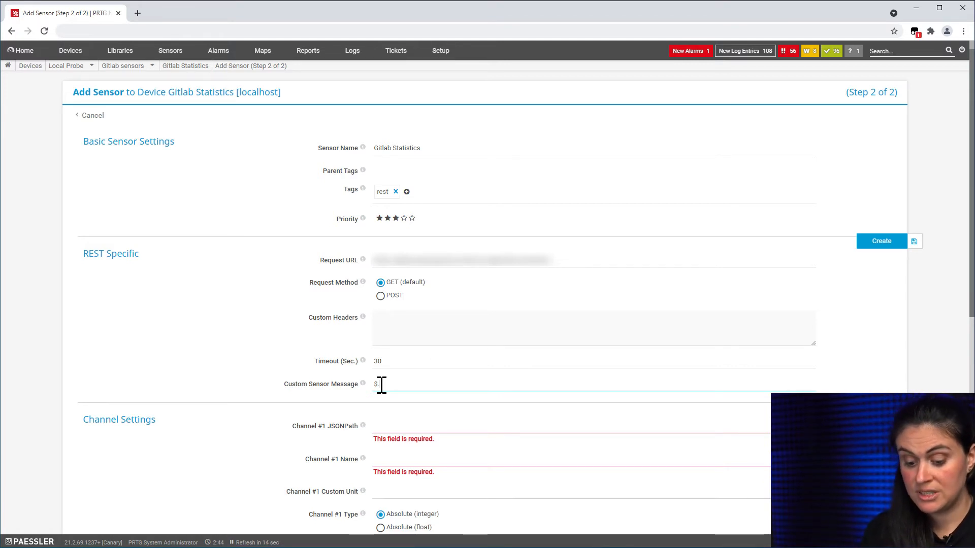
{"action": "type", "text": "ti"}
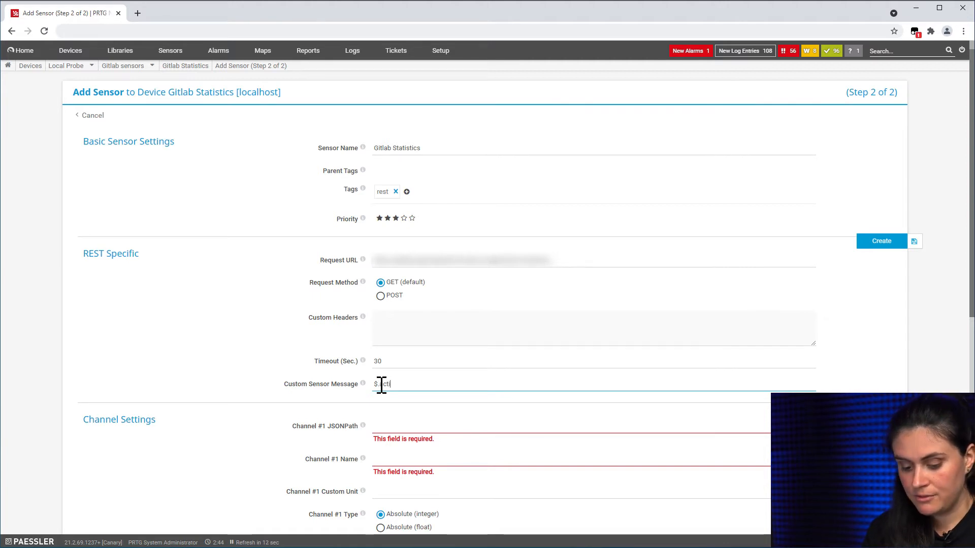
{"action": "type", "text": "ve_us"}
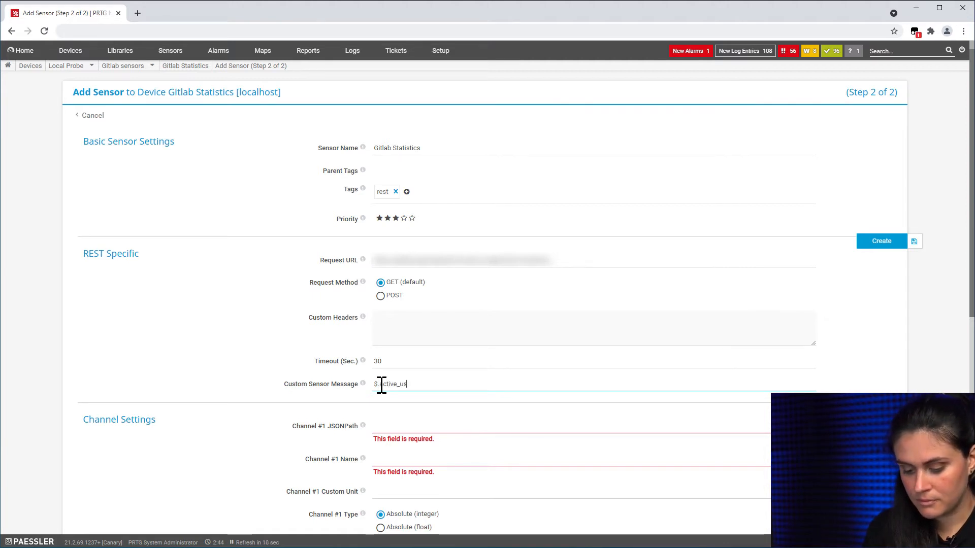
{"action": "type", "text": "ers"}
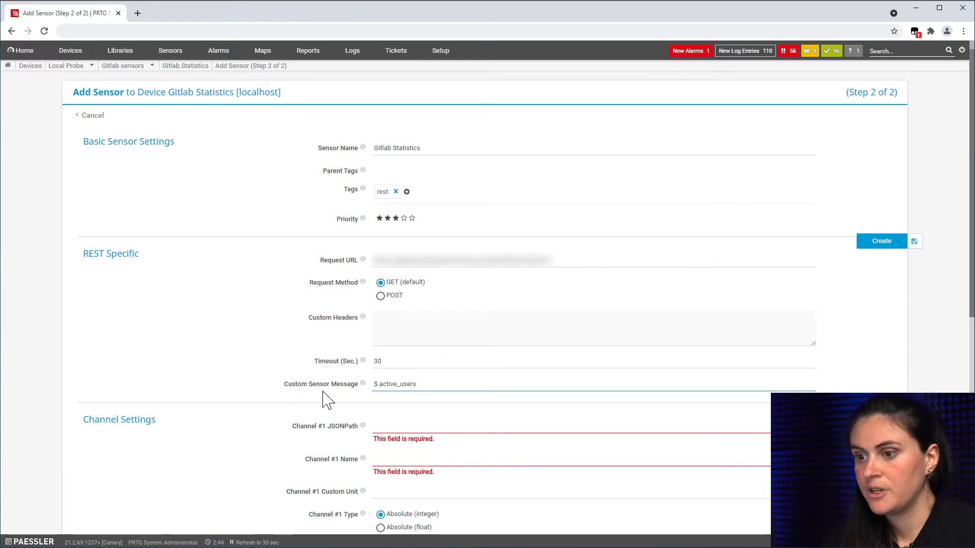
- Set the JSONPath of channel #1 to $.issues in the channel settings
{"action": "scroll", "coordinate": [332, 404], "scroll_direction": "down", "scroll_amount": 1}
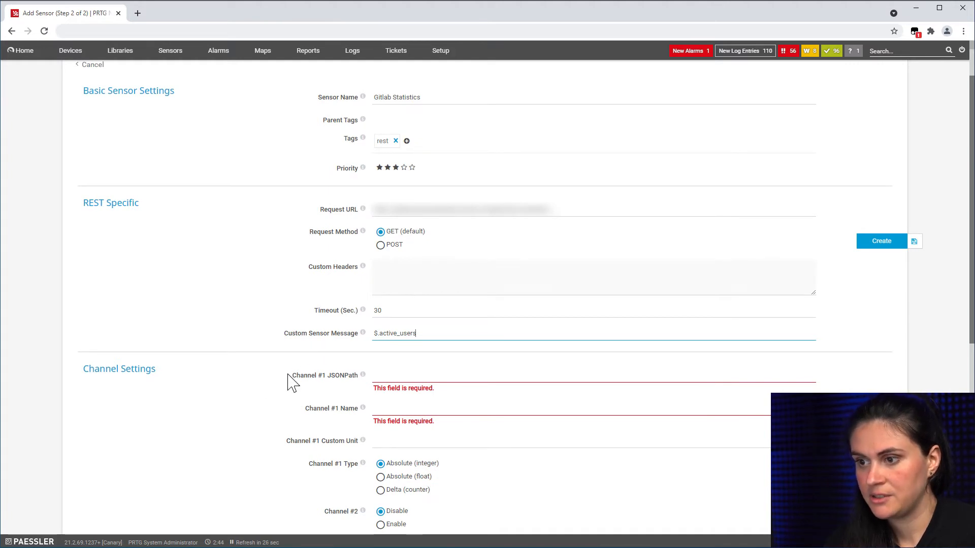
{"action": "scroll", "coordinate": [196, 401], "scroll_direction": "down", "scroll_amount": 3}
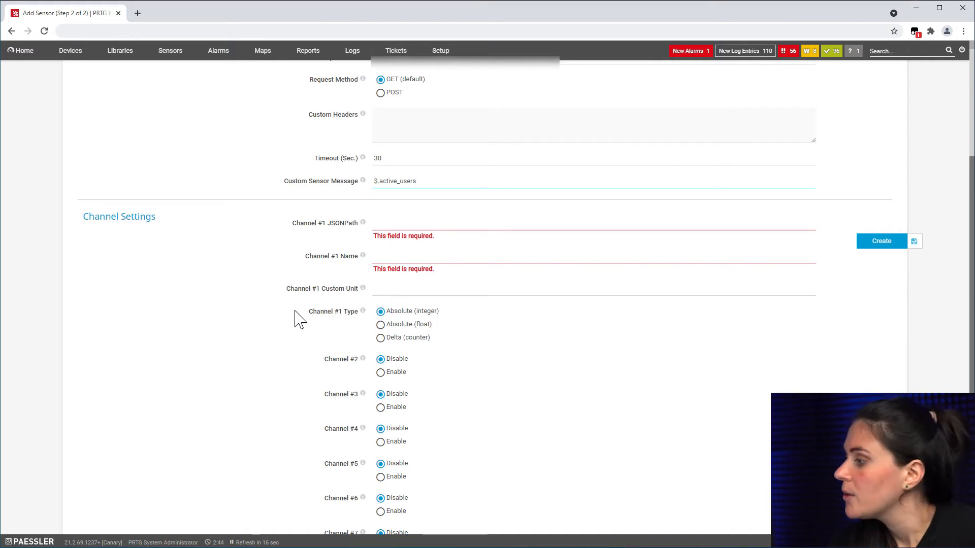
{"action": "left_click", "coordinate": [404, 227]}
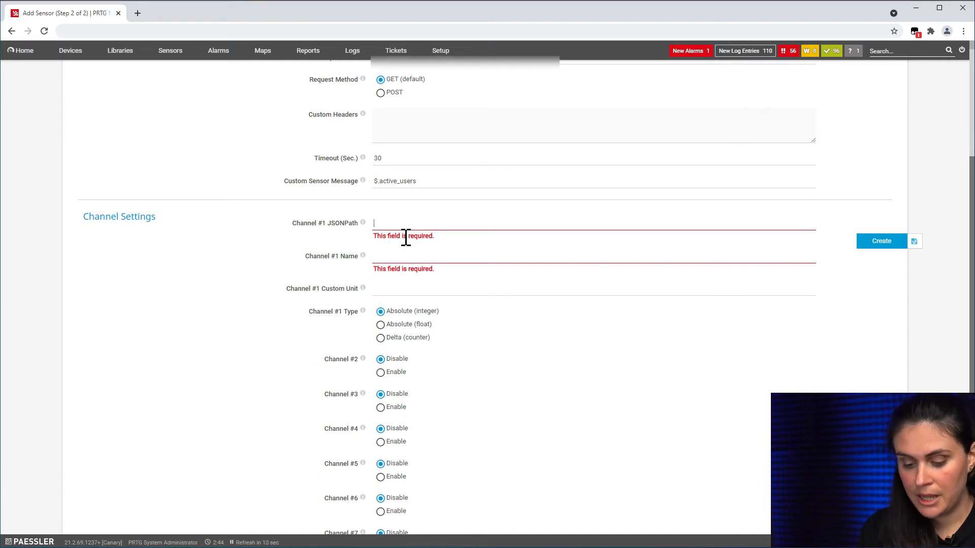
{"action": "type", "text": "$"}
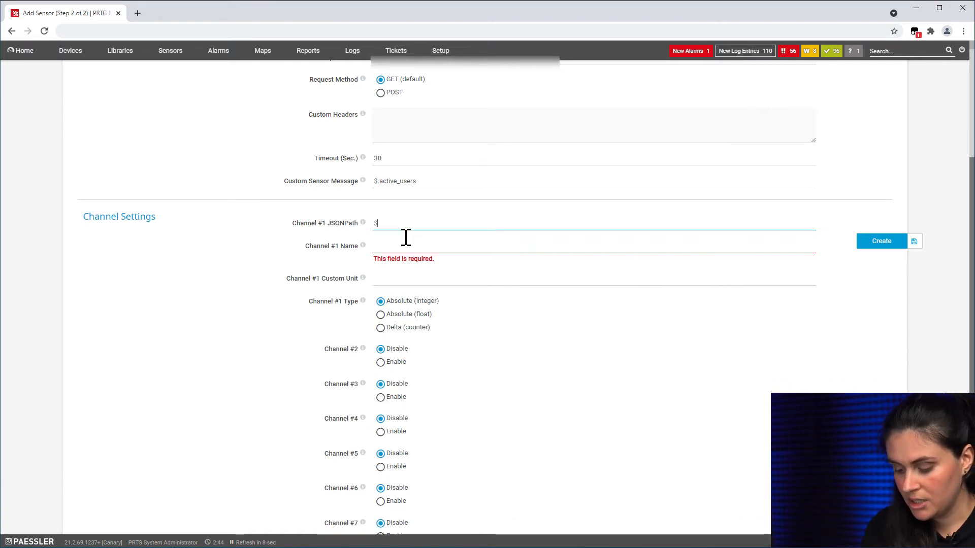
{"action": "type", "text": ".issue"}
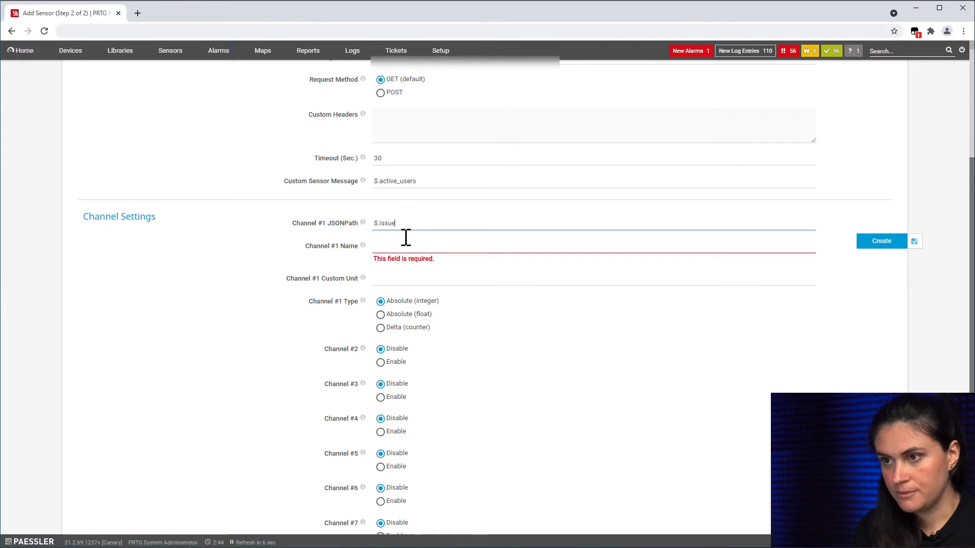
{"action": "type", "text": "s"}
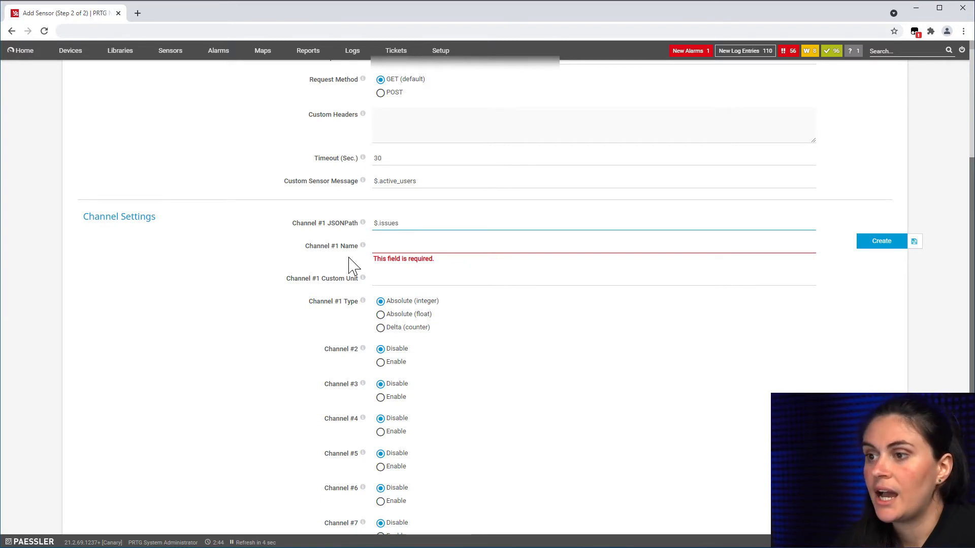
- Name channel #1 No.Of Issues and give it the custom unit #
{"action": "left_click", "coordinate": [382, 248]}
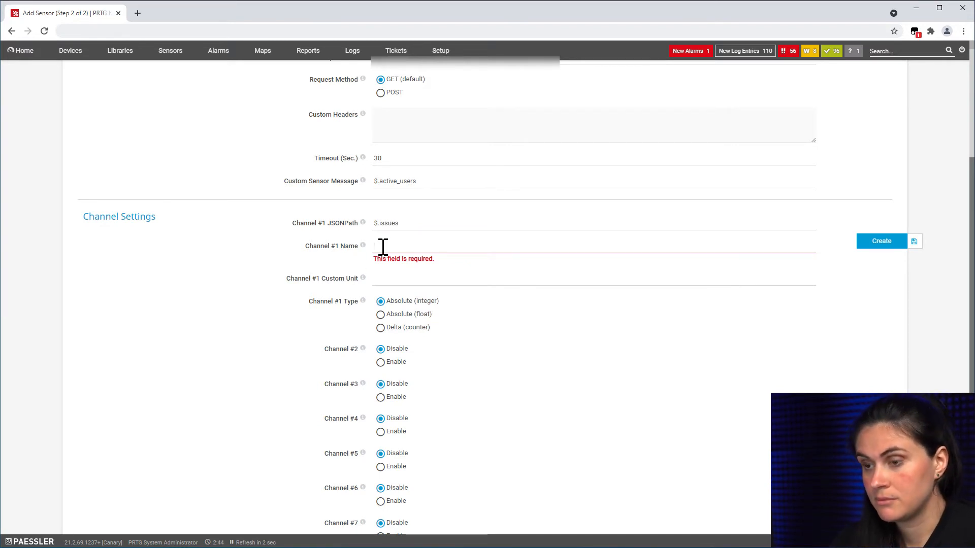
{"action": "type", "text": "No Of I"}
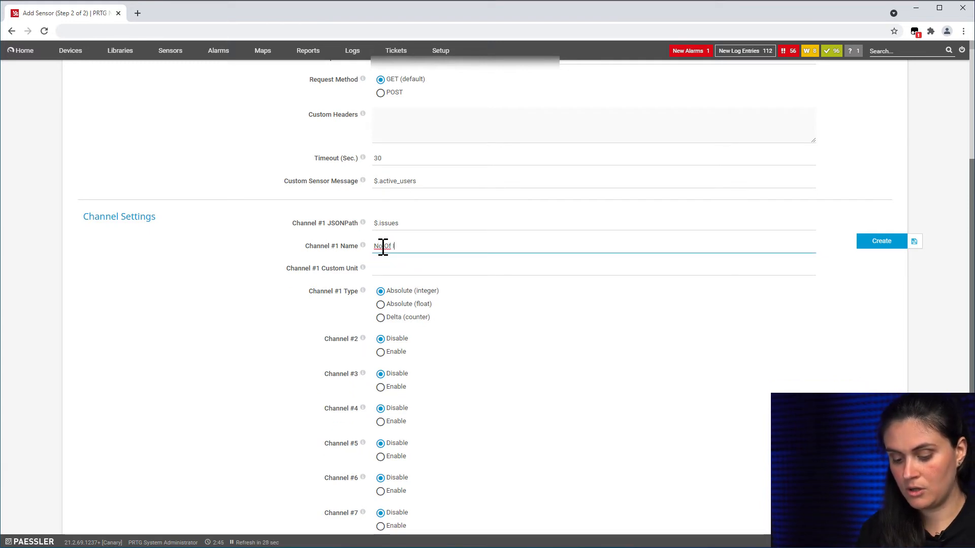
{"action": "type", "text": ".Of Issues"}
{"action": "left_click", "coordinate": [396, 270]}
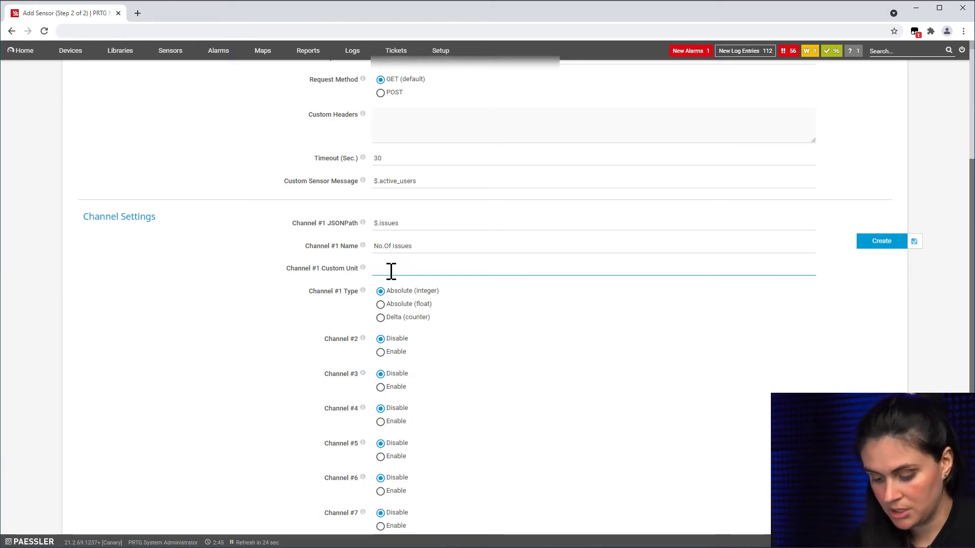
{"action": "type", "text": "#"}
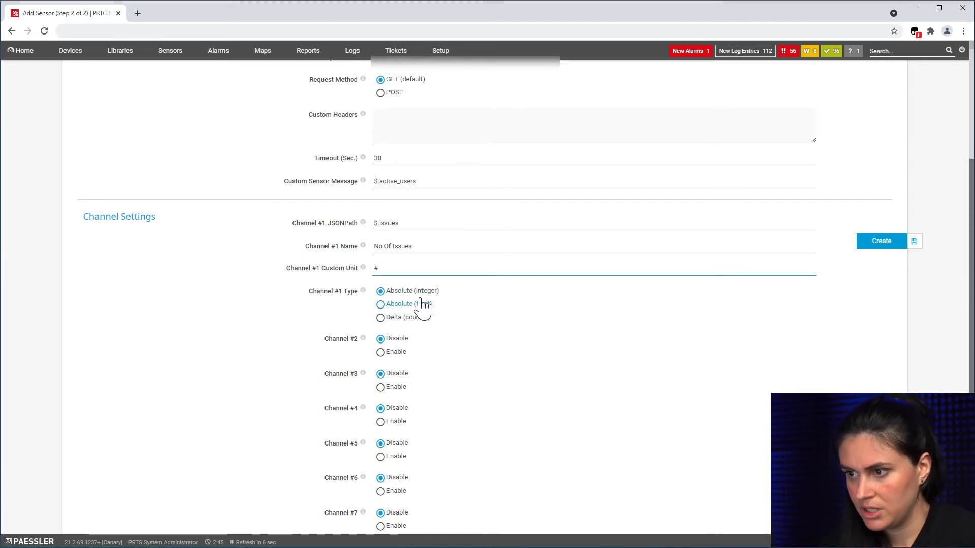
- Enable channel #2 and set its JSONPath to $.merge_requests
{"action": "left_click", "coordinate": [396, 353]}
{"action": "left_click", "coordinate": [399, 375]}
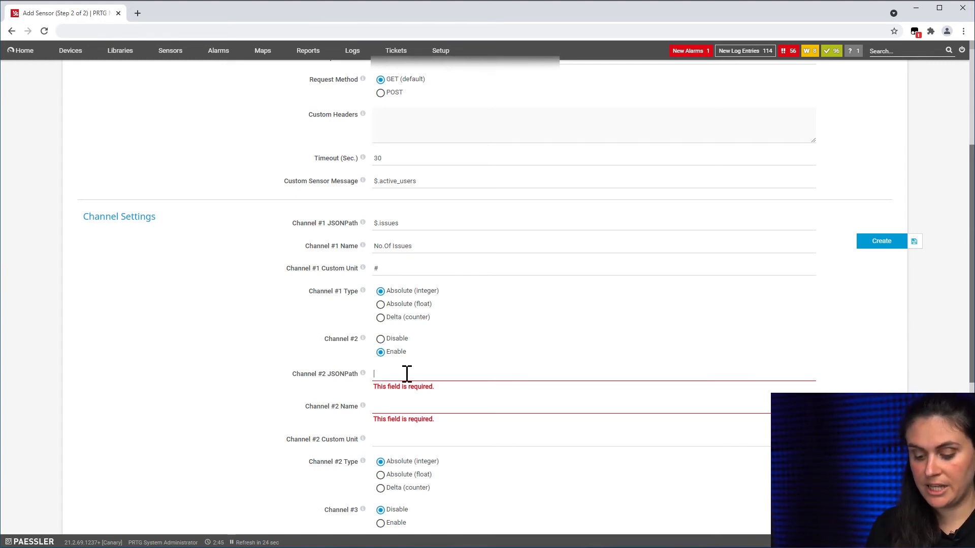
{"action": "type", "text": "$"}
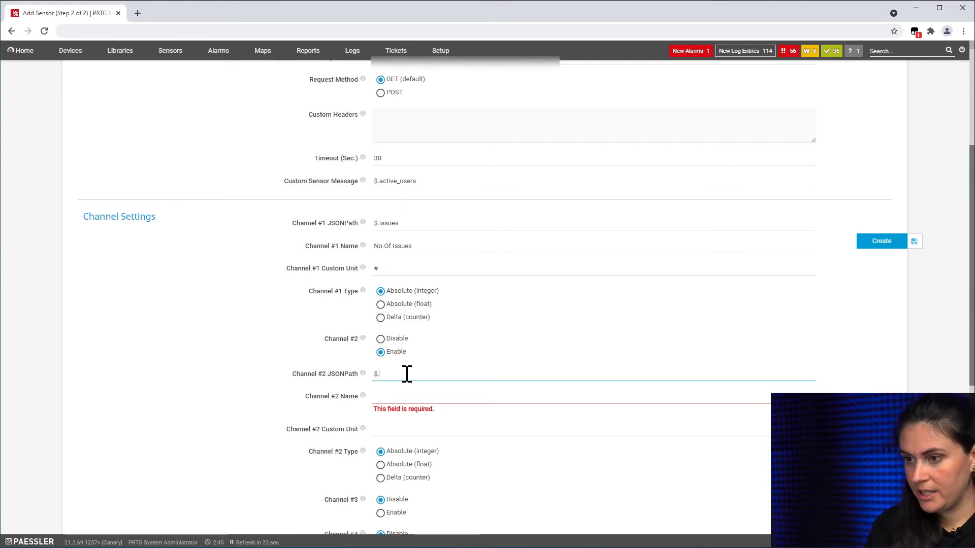
{"action": "type", "text": ".merge_"}
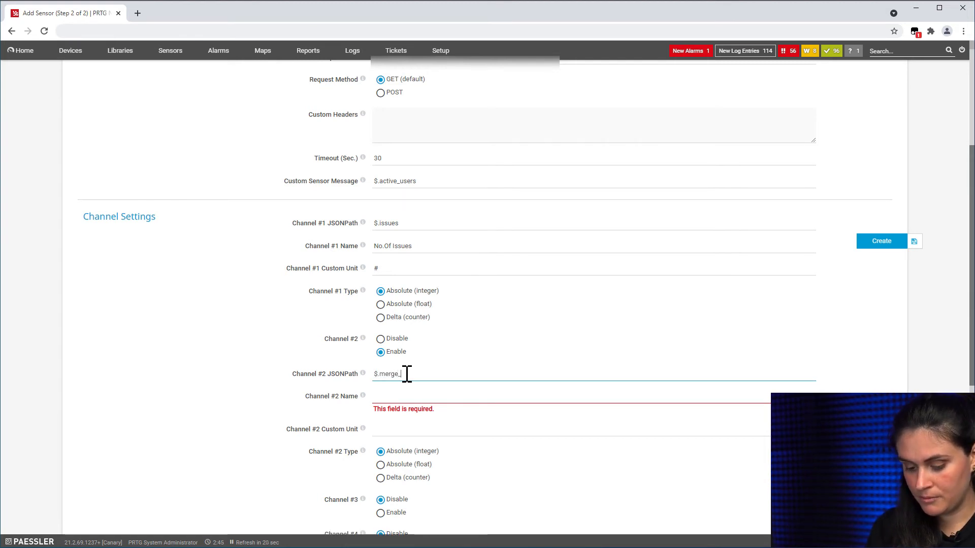
{"action": "type", "text": "reques"}
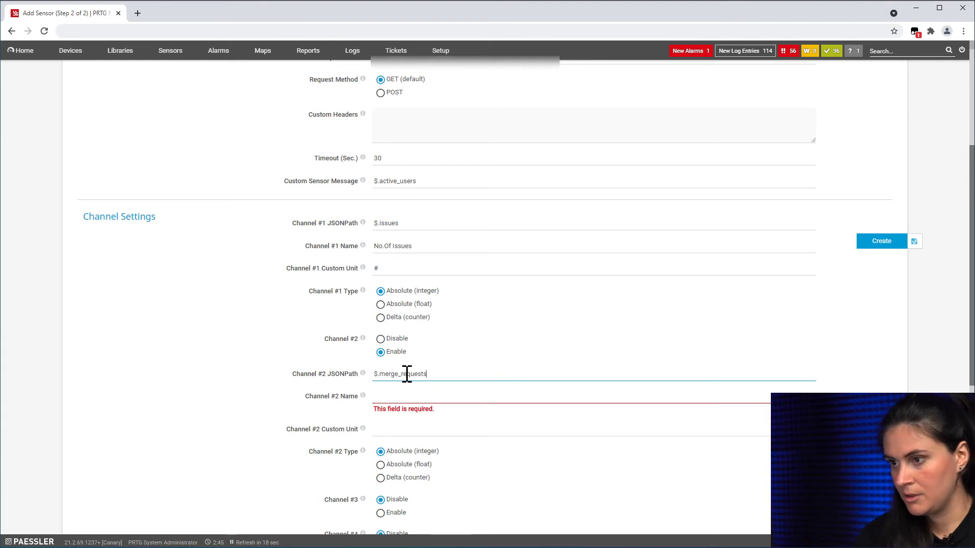
{"action": "type", "text": "ts"}
- Name channel #2 No. Of Merge Requests and give it the custom unit #
{"action": "left_click", "coordinate": [387, 398]}
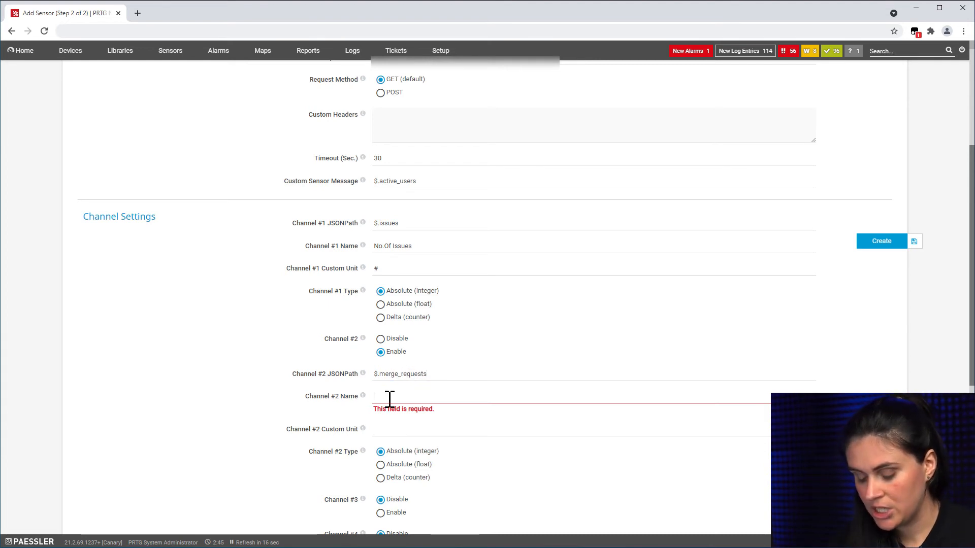
{"action": "type", "text": "No."}
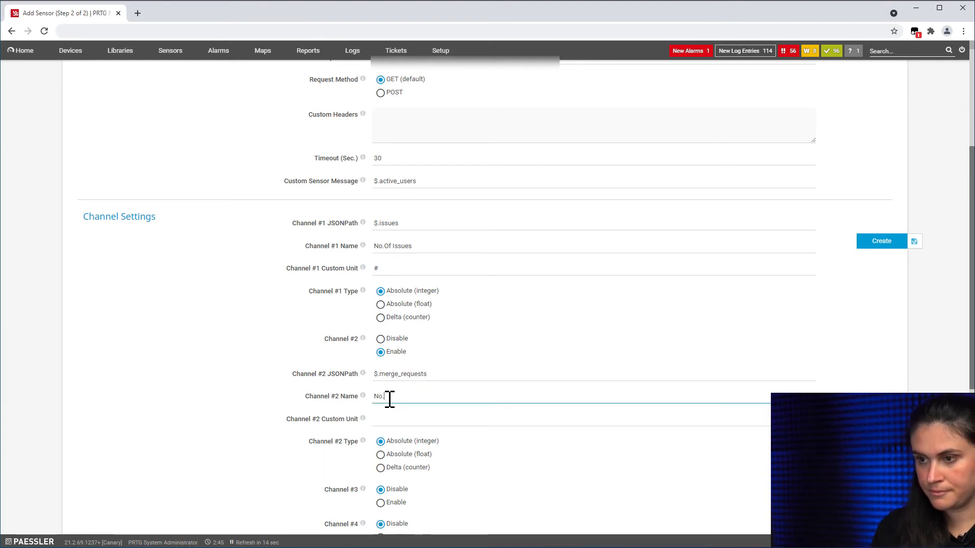
{"action": "type", "text": " Of"}
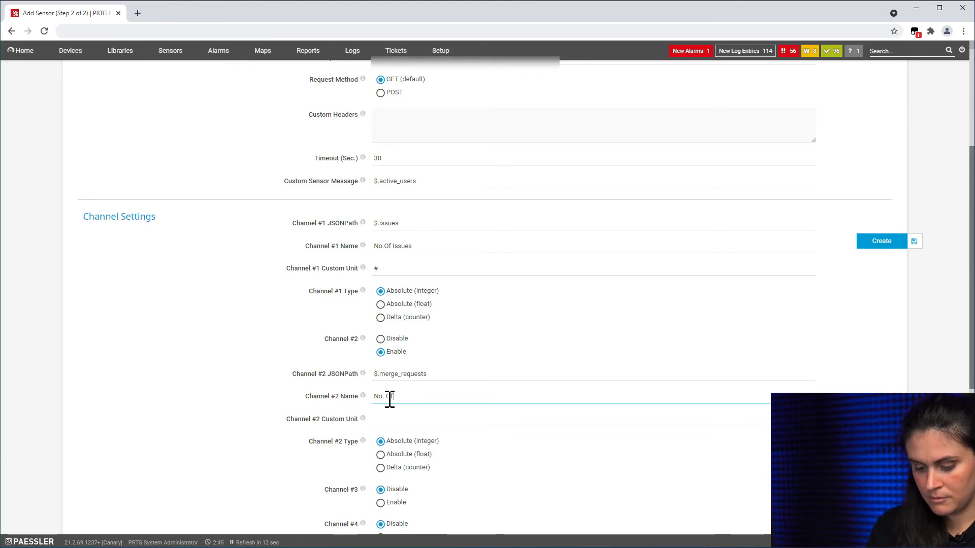
{"action": "type", "text": " Merge Requests"}
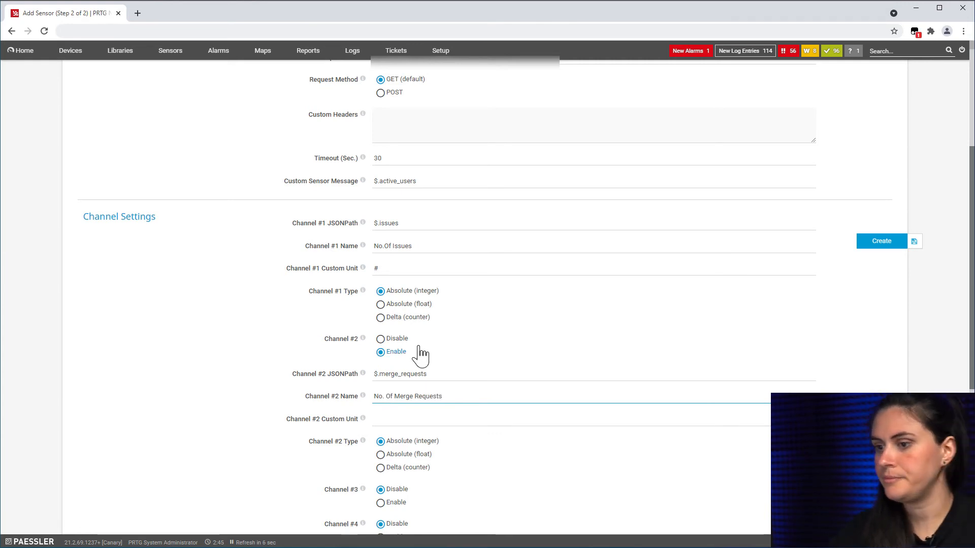
{"action": "left_click", "coordinate": [401, 418]}
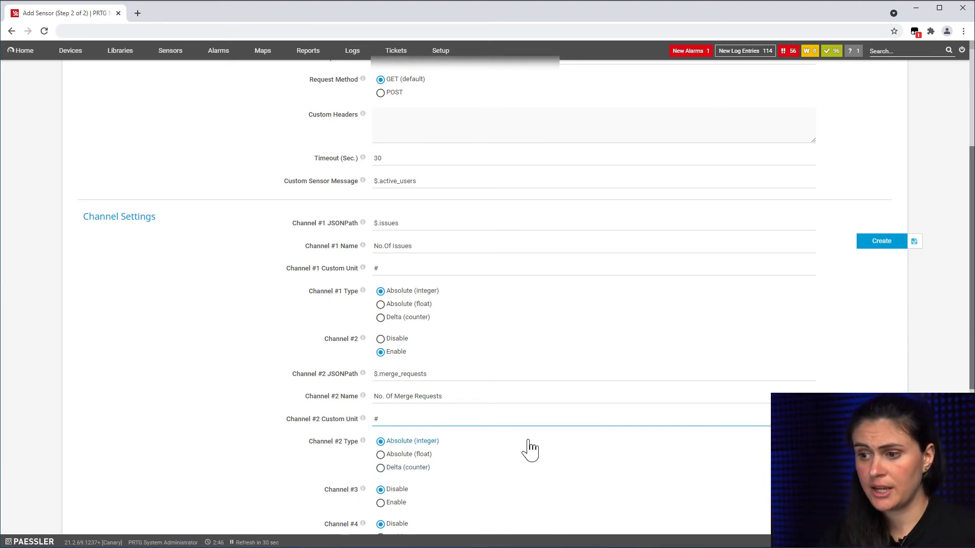
- Review the remaining channel settings and create the Gitlab Statistics sensor
{"action": "scroll", "coordinate": [530, 450], "scroll_direction": "down", "scroll_amount": 1}
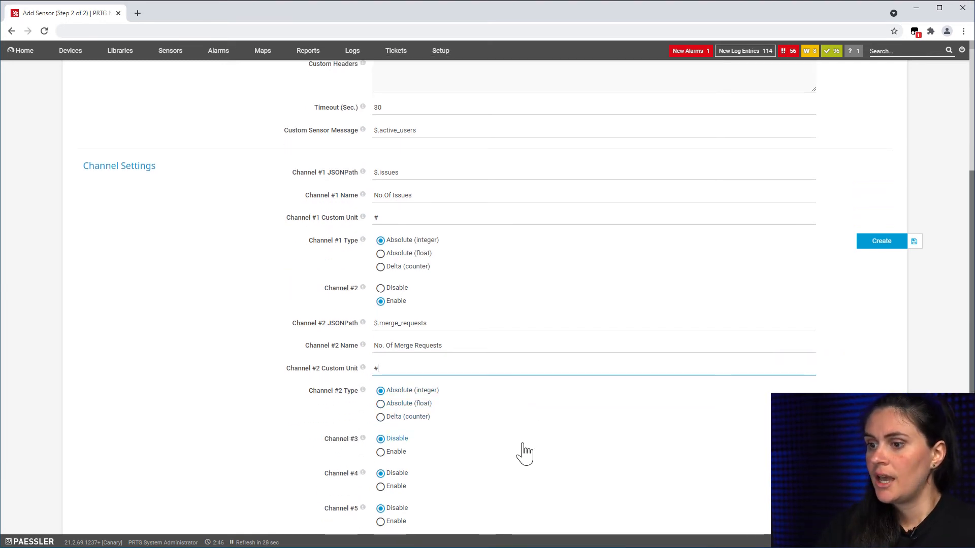
{"action": "scroll", "coordinate": [523, 452], "scroll_direction": "down", "scroll_amount": 5}
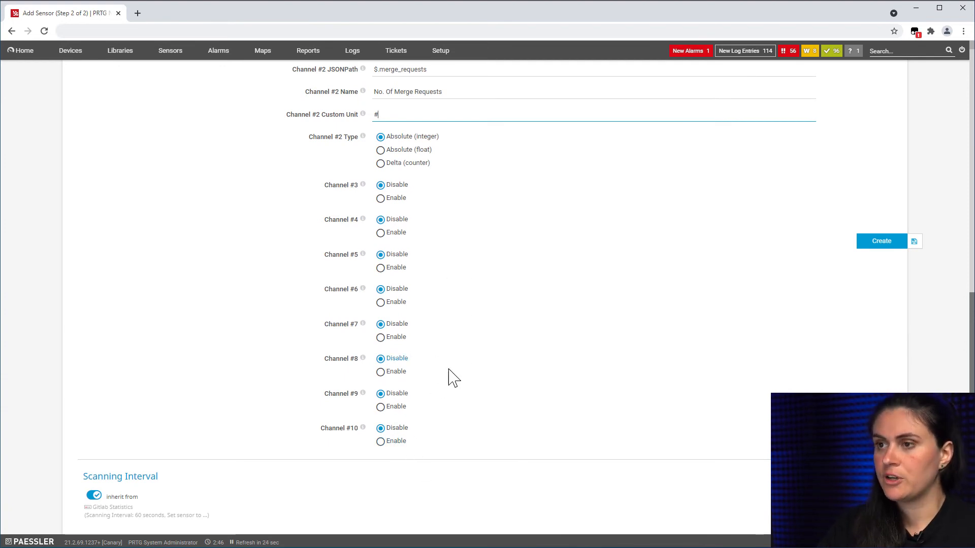
{"action": "scroll", "coordinate": [450, 390], "scroll_direction": "up", "scroll_amount": 3}
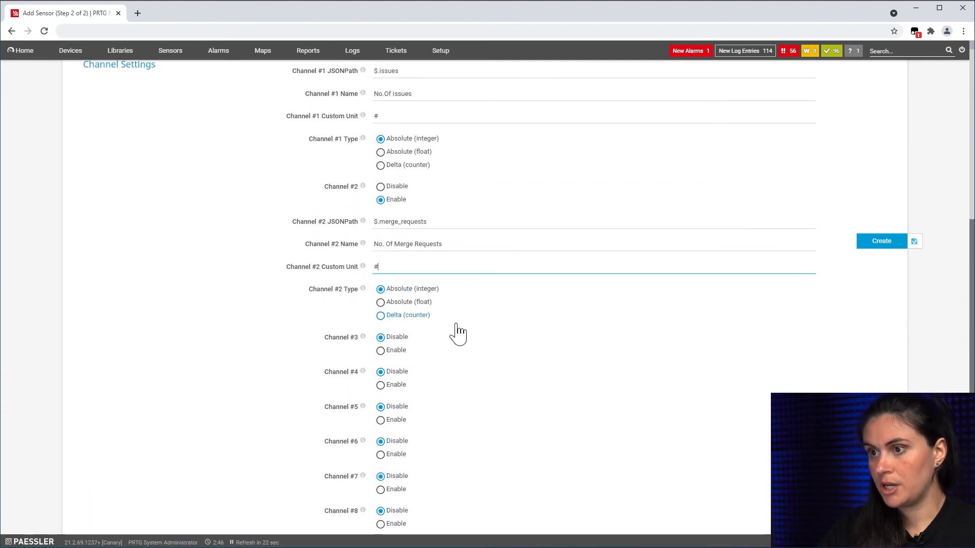
{"action": "left_click", "coordinate": [877, 256]}
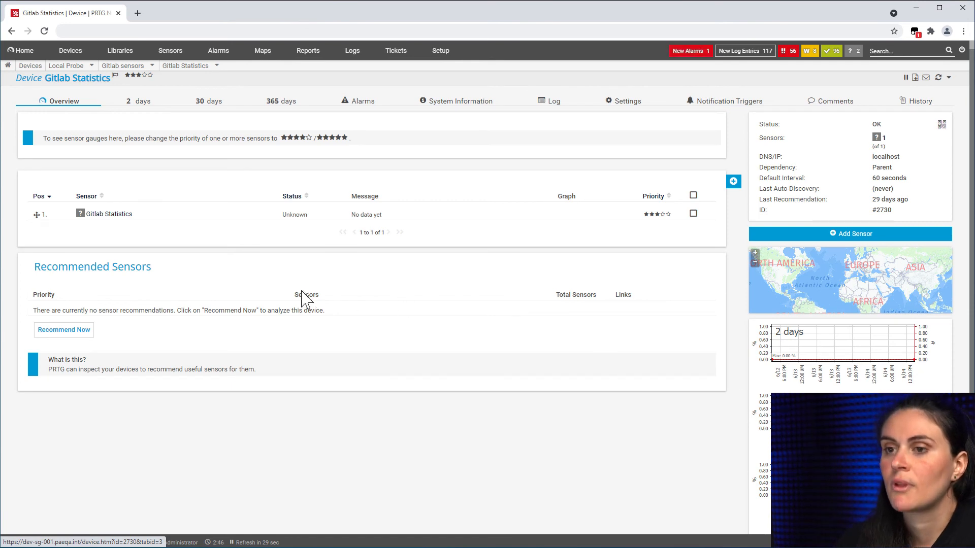
- Open the new Gitlab Statistics sensor's details and trigger an immediate scan
{"action": "left_click", "coordinate": [119, 217]}
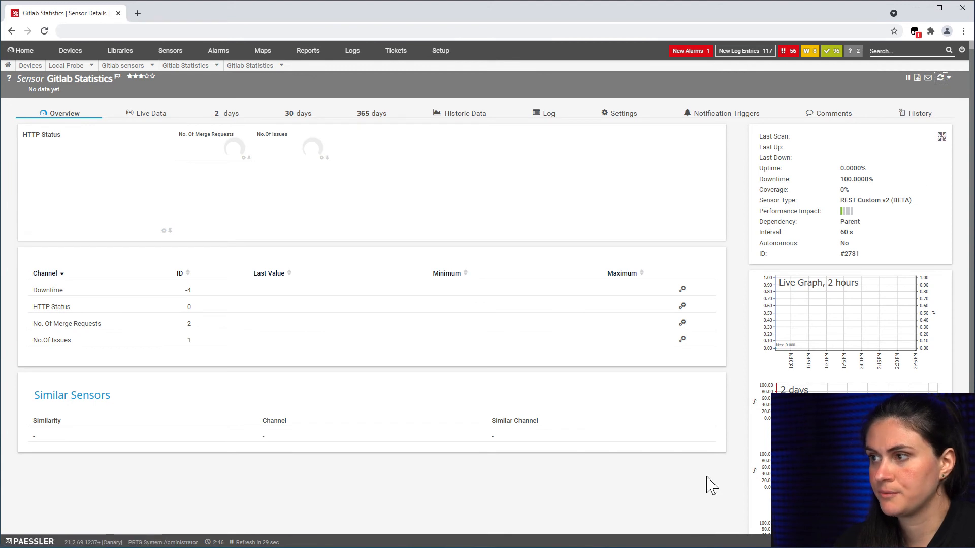
{"action": "left_click", "coordinate": [940, 78]}
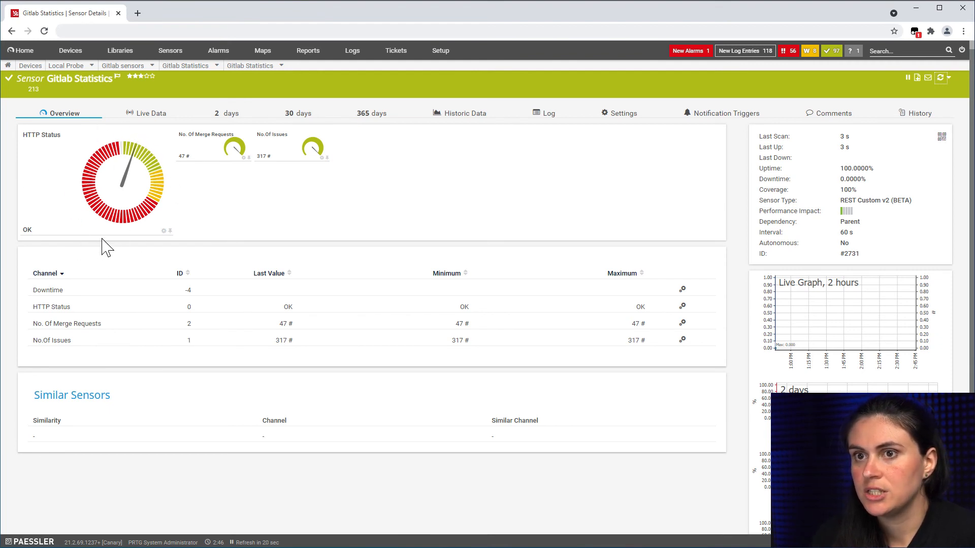
- Examine which channels the Gitlab Statistics sensor's settings offer as Primary Channel, and close the choices without picking one
{"action": "left_click", "coordinate": [626, 116]}
{"action": "scroll", "coordinate": [569, 356], "scroll_direction": "down", "scroll_amount": 3}
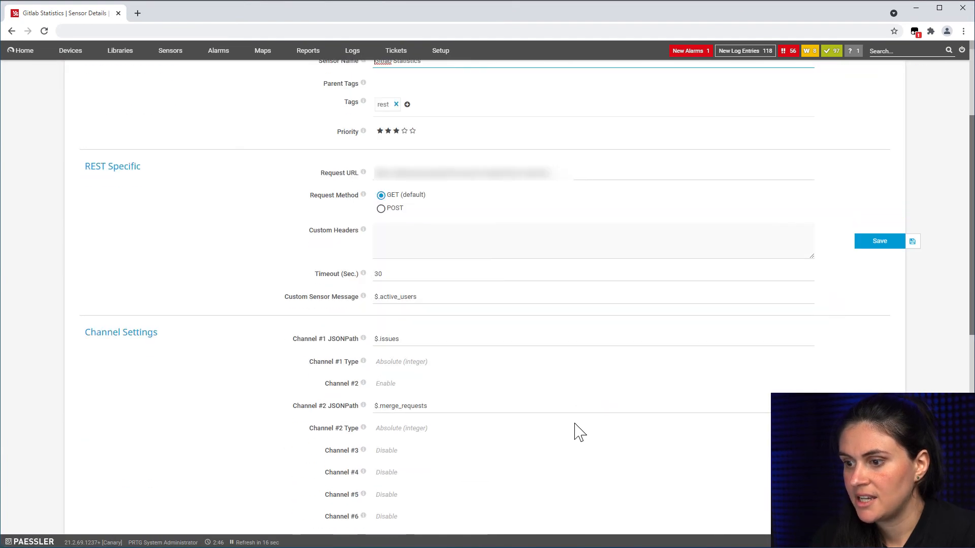
{"action": "scroll", "coordinate": [579, 432], "scroll_direction": "down", "scroll_amount": 9}
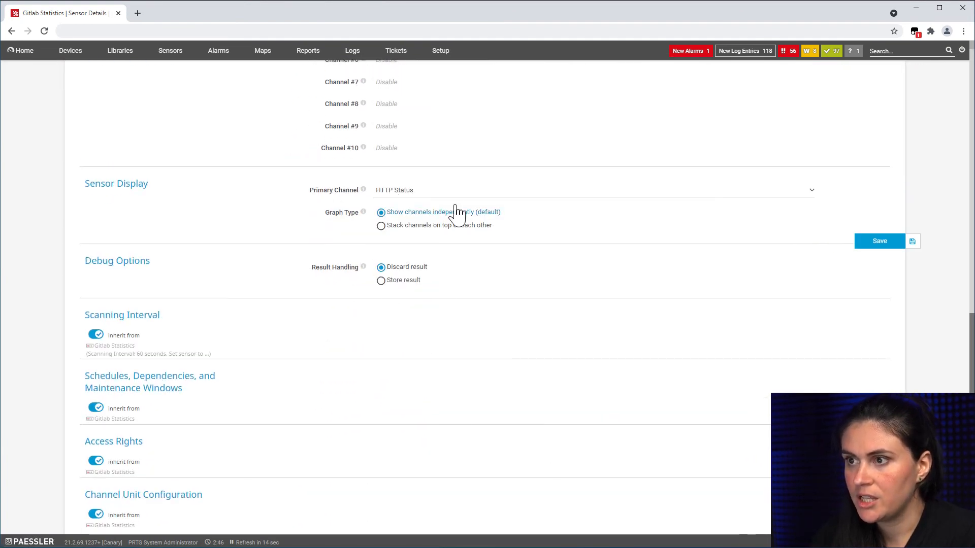
{"action": "left_click", "coordinate": [453, 194]}
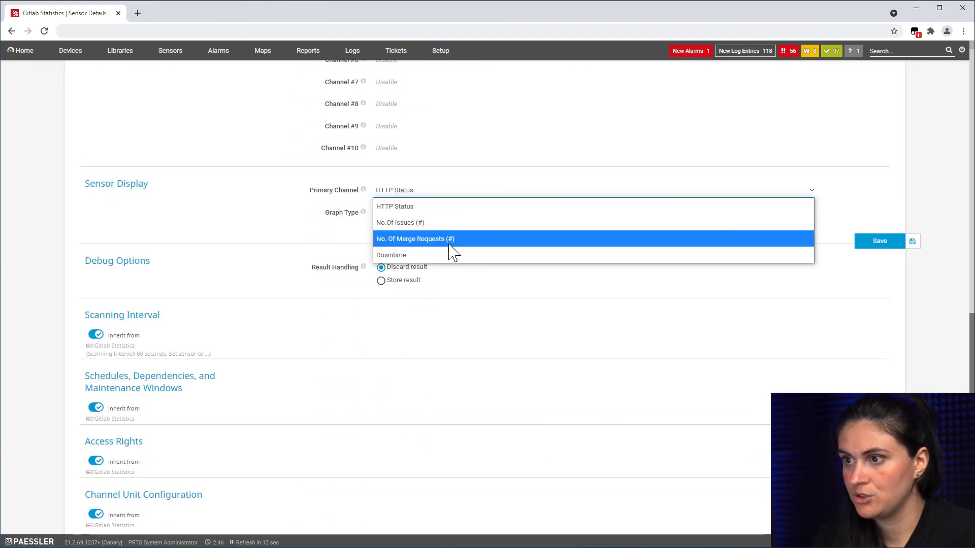
{"action": "left_click", "coordinate": [307, 234]}
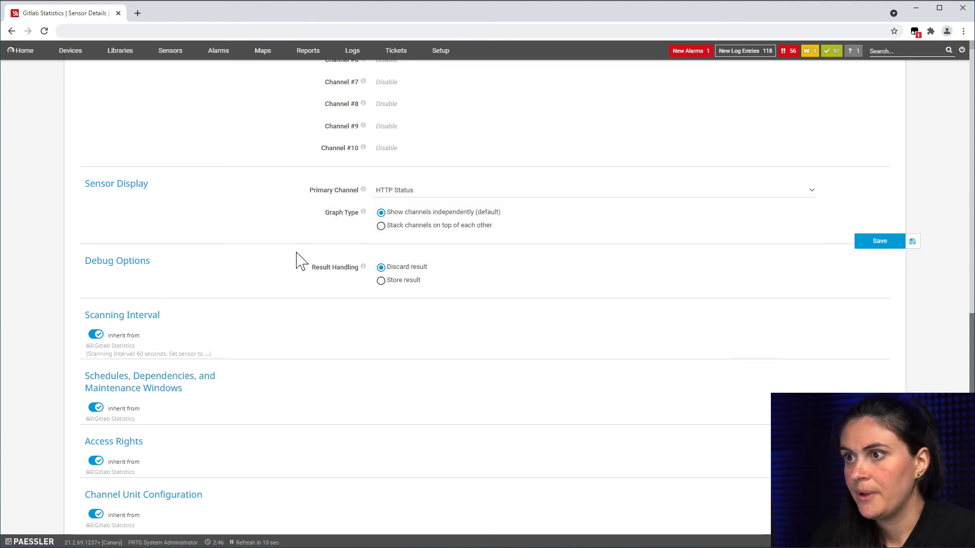
- Look back over the sensor's channel and REST-specific settings and return to the sensor's overview
{"action": "scroll", "coordinate": [300, 269], "scroll_direction": "up", "scroll_amount": 5}
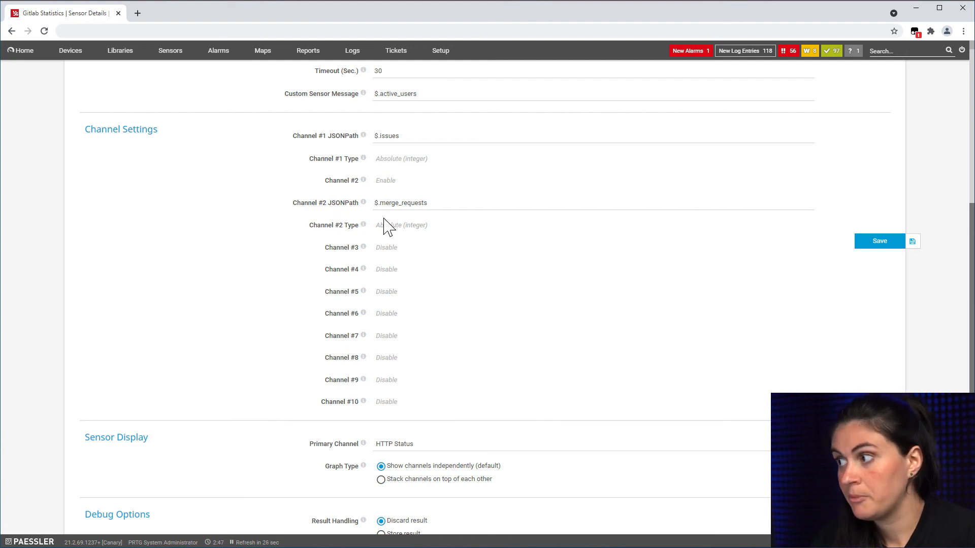
{"action": "scroll", "coordinate": [398, 336], "scroll_direction": "up", "scroll_amount": 7}
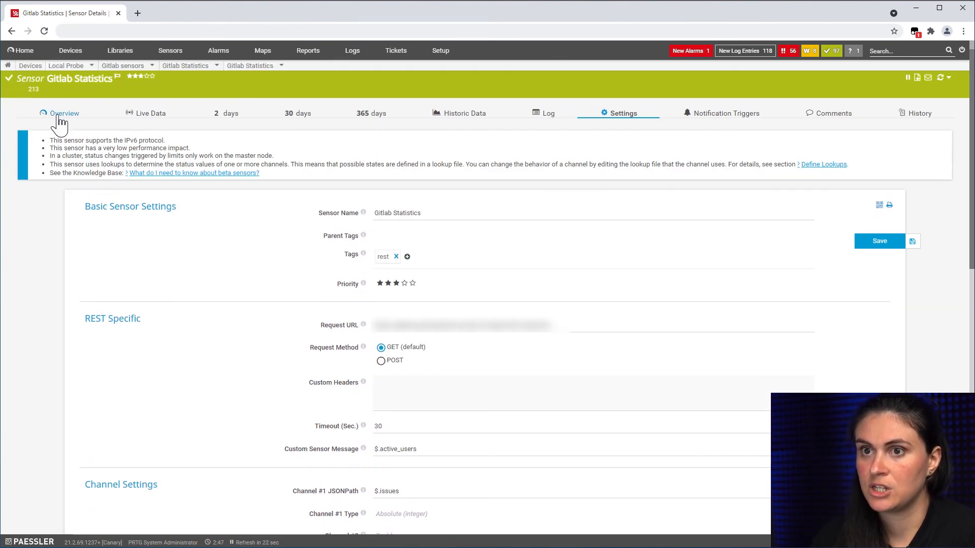
{"action": "left_click", "coordinate": [57, 116]}
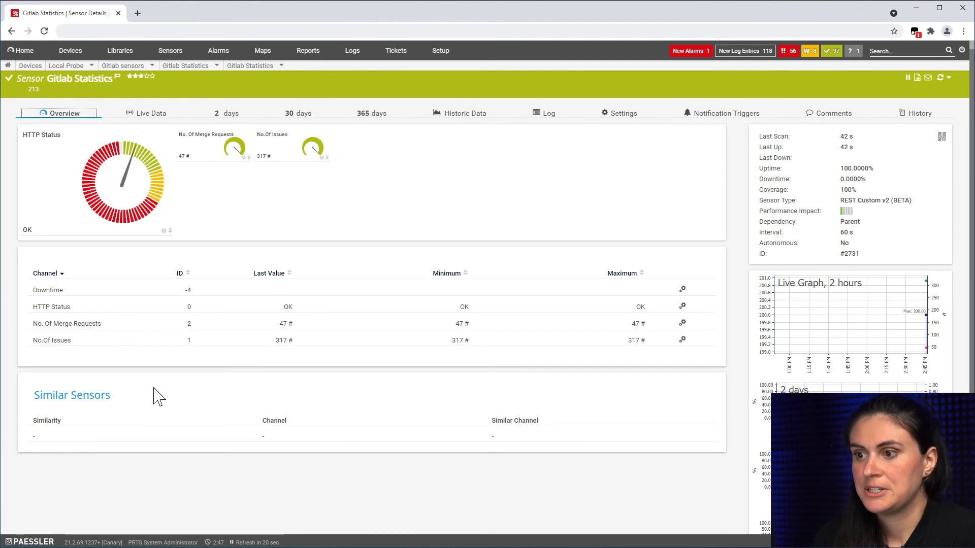